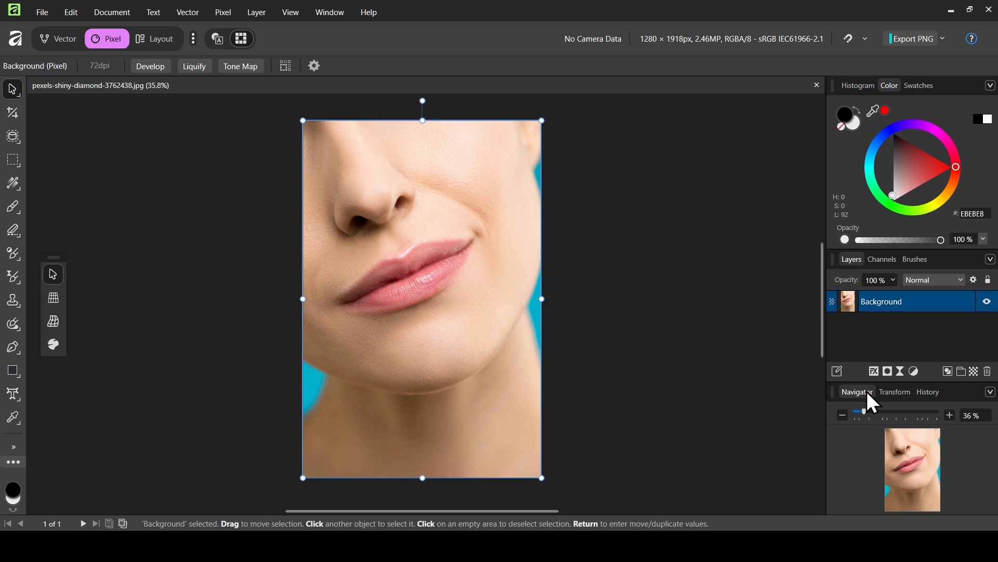
{"action": "left_click", "coordinate": [327, 13]}
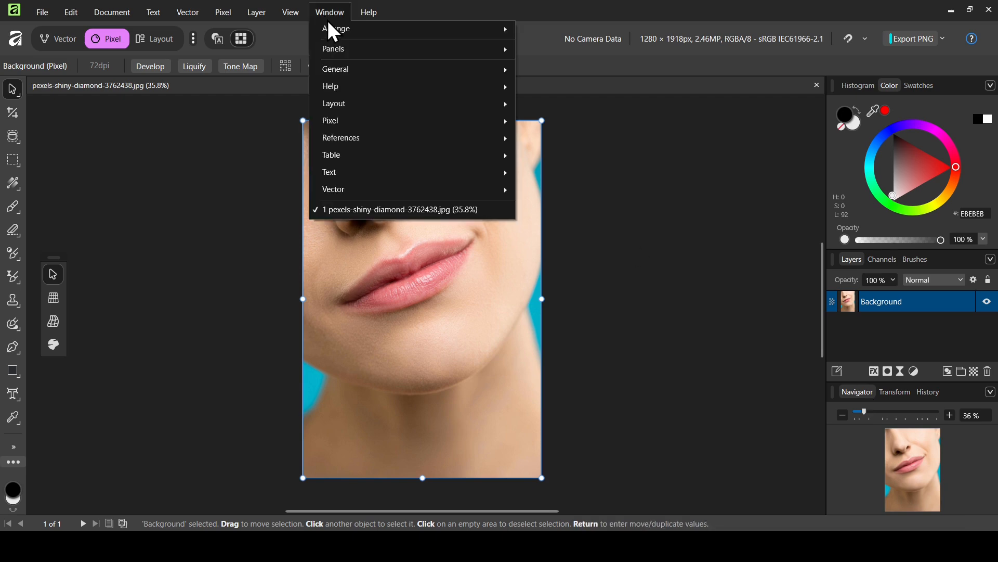
{"action": "mouse_move", "coordinate": [348, 70]}
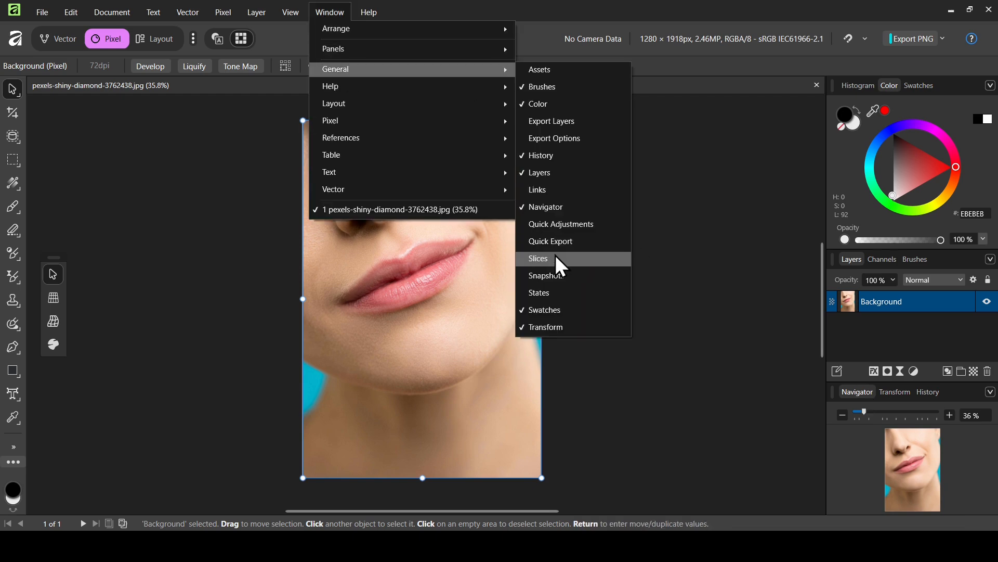
{"action": "left_click", "coordinate": [635, 11]}
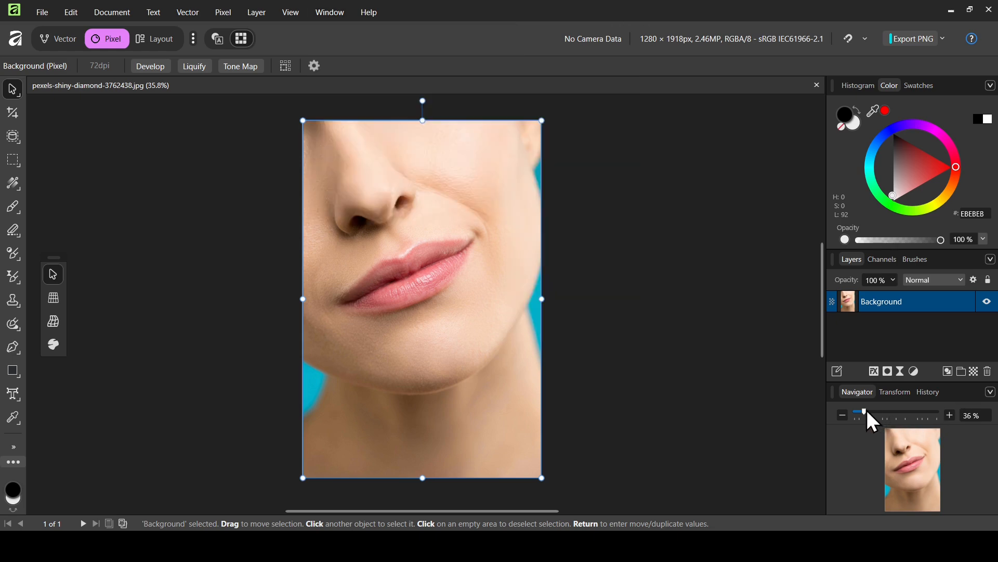
Start a Pen path at the left mouth corner with straight segments below the lower lip and up to the right mouth corner.
{"action": "left_click_drag", "start_coordinate": [867, 410], "coordinate": [905, 409]}
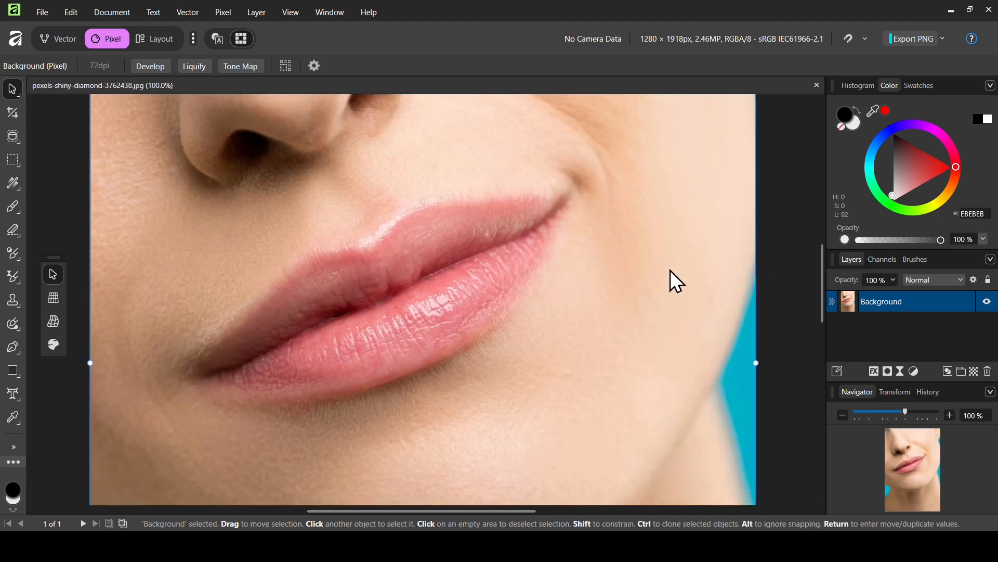
{"action": "left_click", "coordinate": [14, 351]}
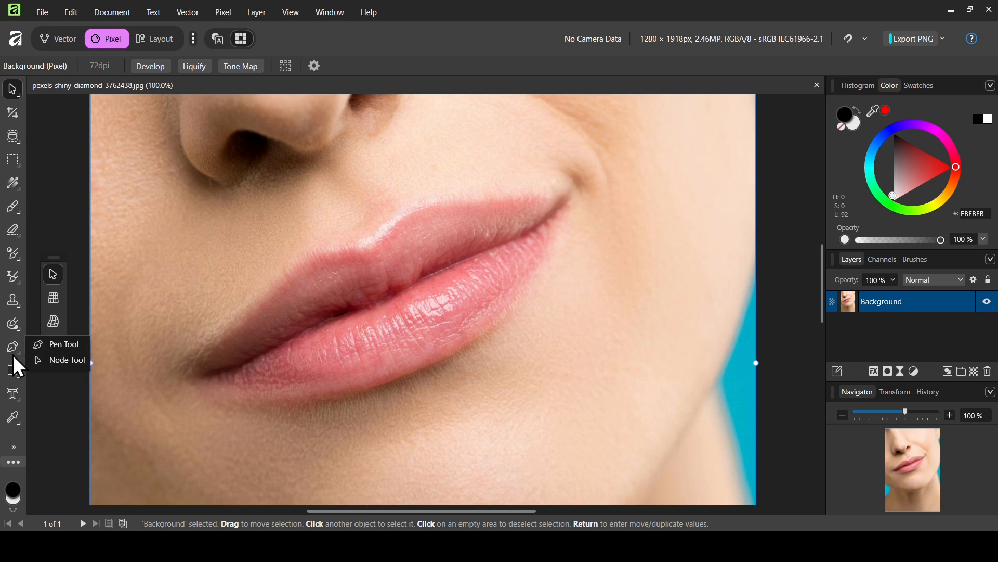
{"action": "left_click", "coordinate": [64, 345]}
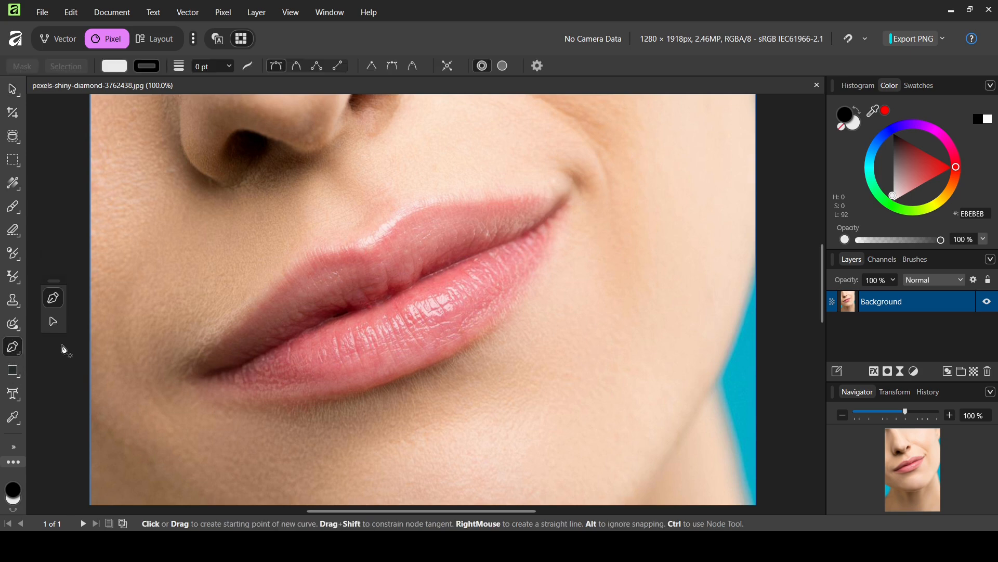
{"action": "left_click", "coordinate": [176, 380]}
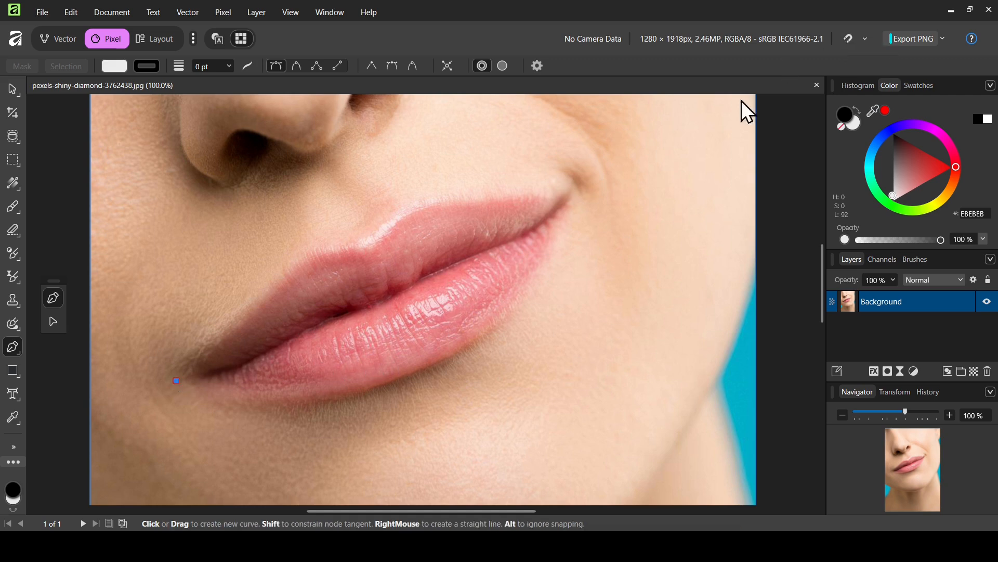
{"action": "left_click", "coordinate": [430, 373]}
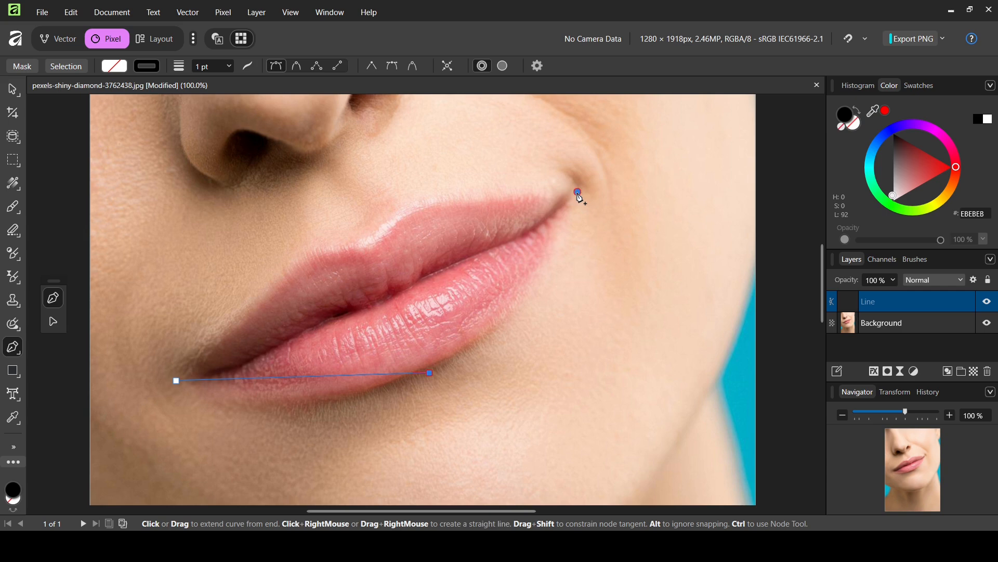
{"action": "left_click", "coordinate": [577, 192]}
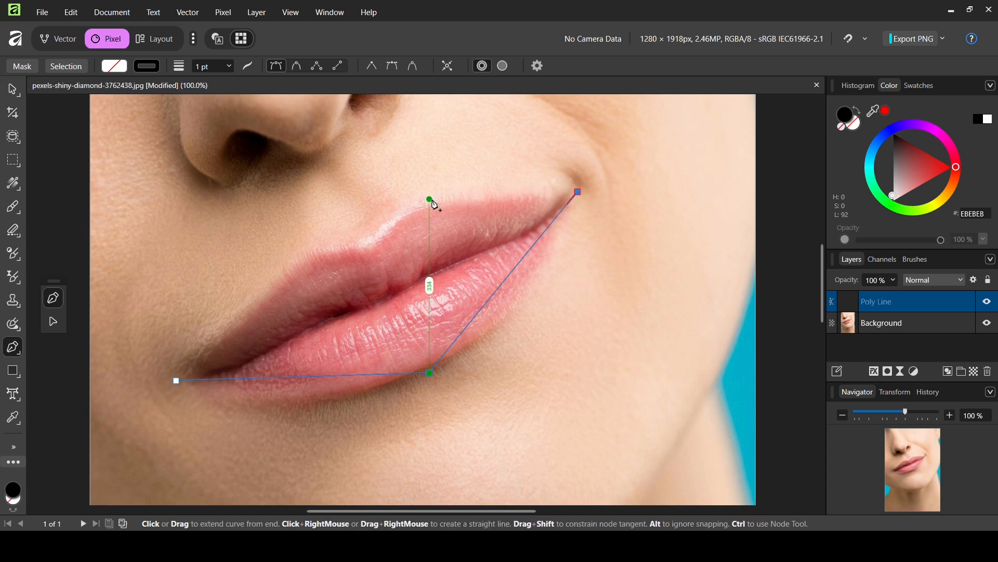
{"action": "left_click", "coordinate": [430, 201]}
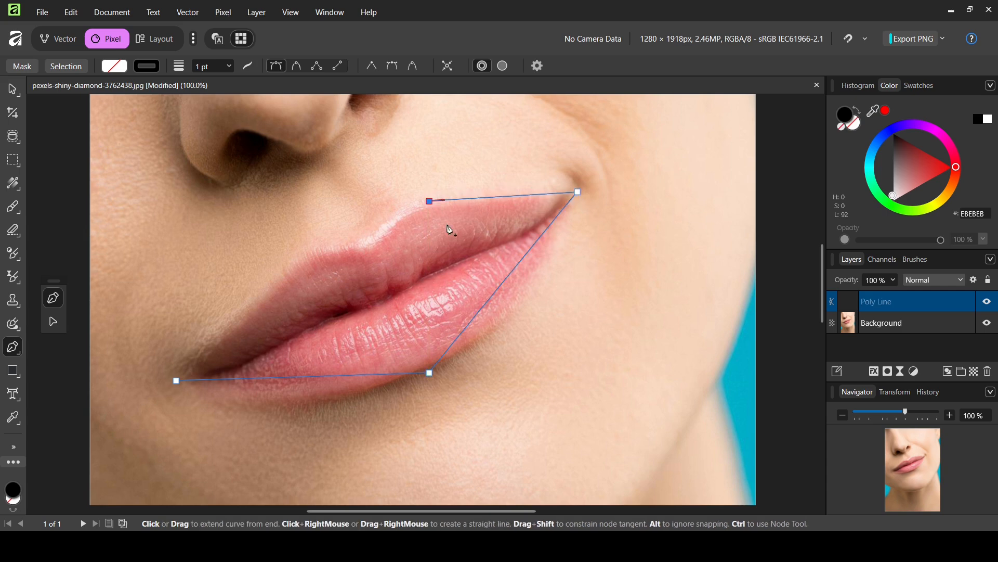
{"action": "key", "text": "ctrl"}
{"action": "key", "text": "ctrl+z"}
Continue the path along the upper lip's two peaks and central dip, and close it at the left mouth corner.
{"action": "left_click", "coordinate": [422, 194]}
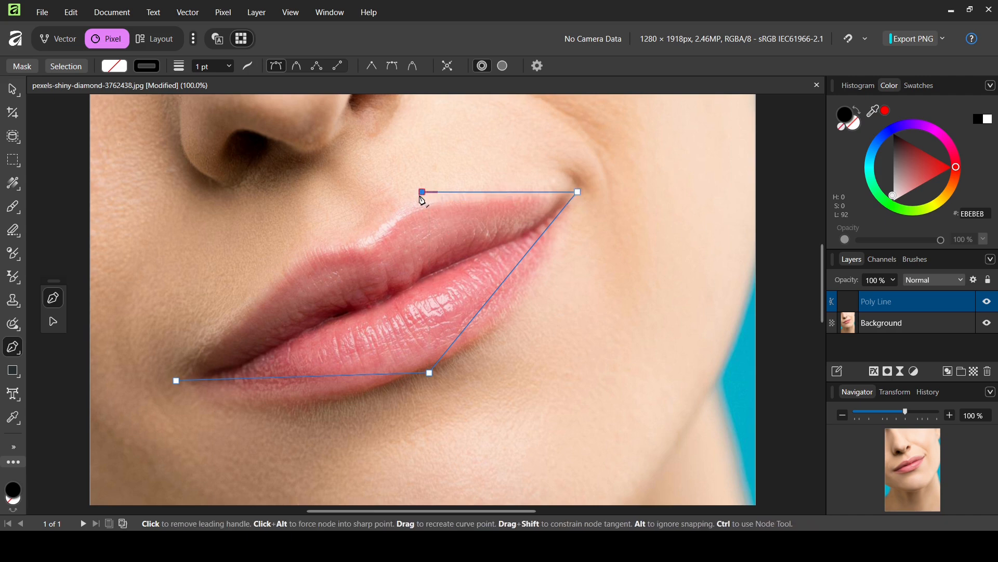
{"action": "left_click", "coordinate": [369, 236]}
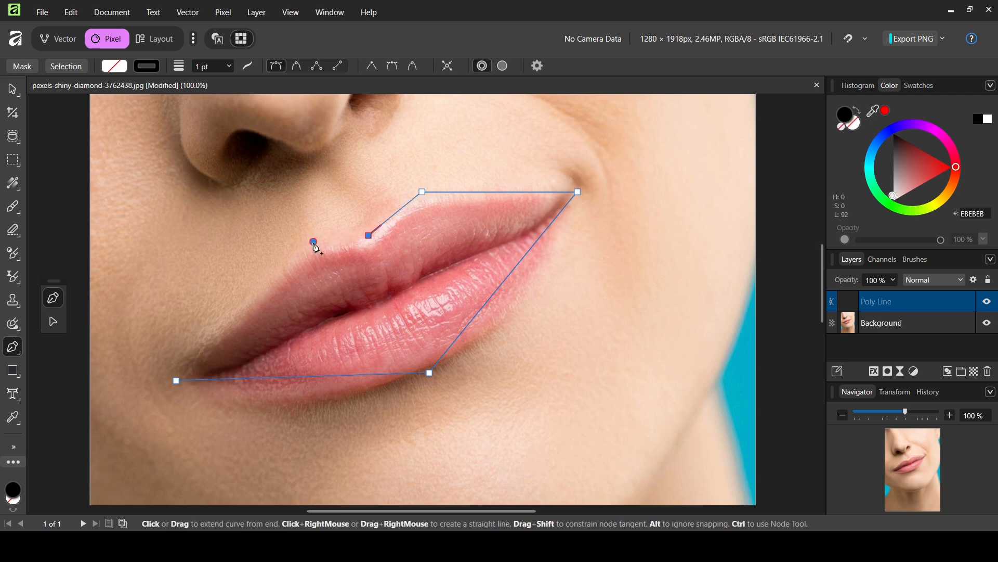
{"action": "left_click", "coordinate": [314, 243]}
{"action": "left_click", "coordinate": [159, 381]}
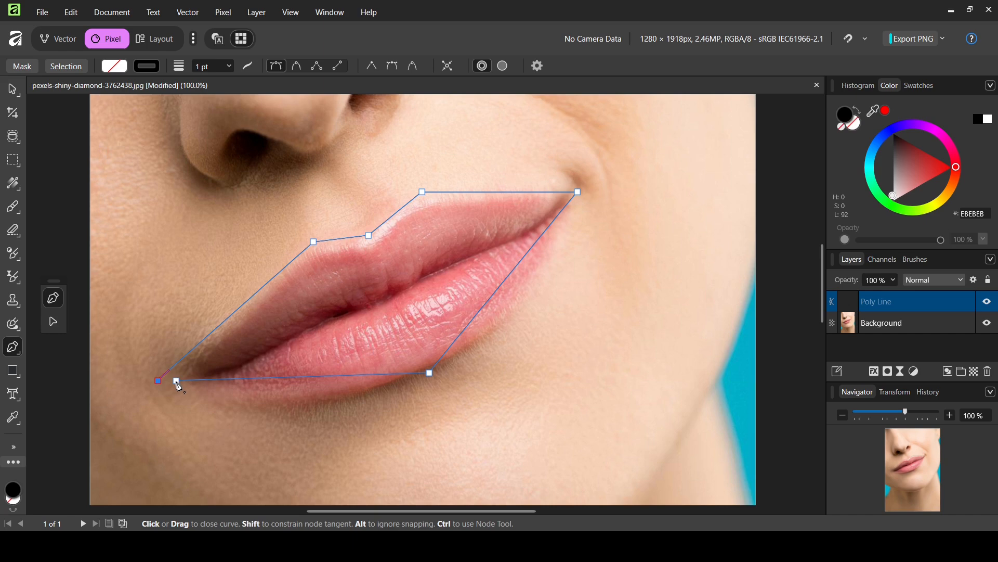
{"action": "left_click", "coordinate": [177, 384]}
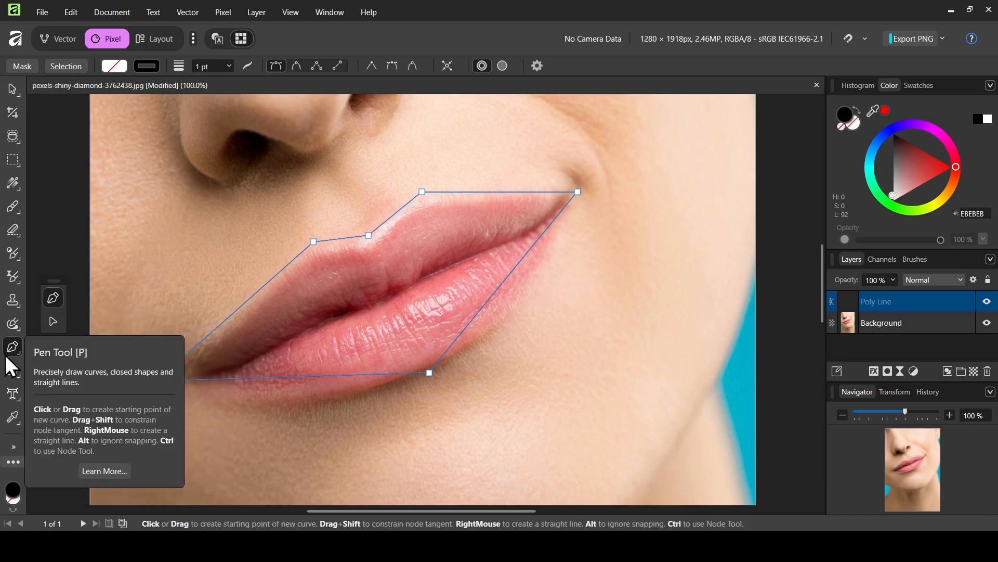
Convert the node under the lower lip to smooth and bend both adjoining segments to follow the lower lip's edge.
{"action": "left_click", "coordinate": [53, 324]}
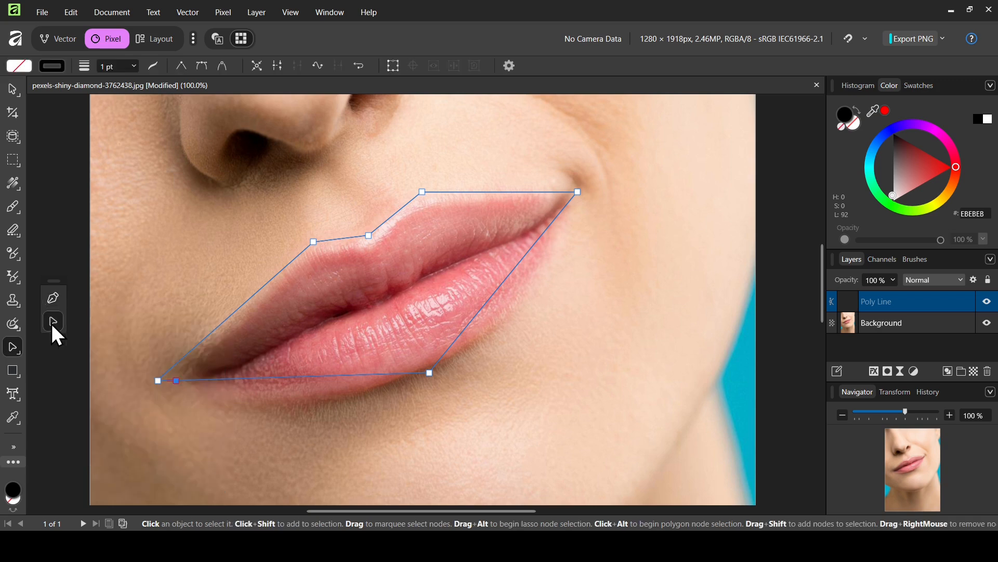
{"action": "left_click", "coordinate": [429, 373]}
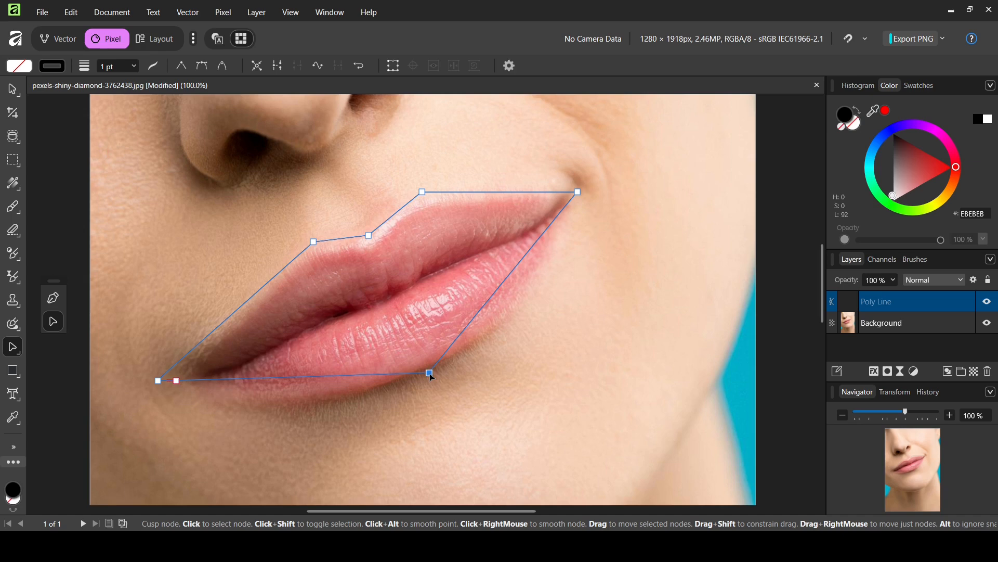
{"action": "left_click", "coordinate": [202, 66]}
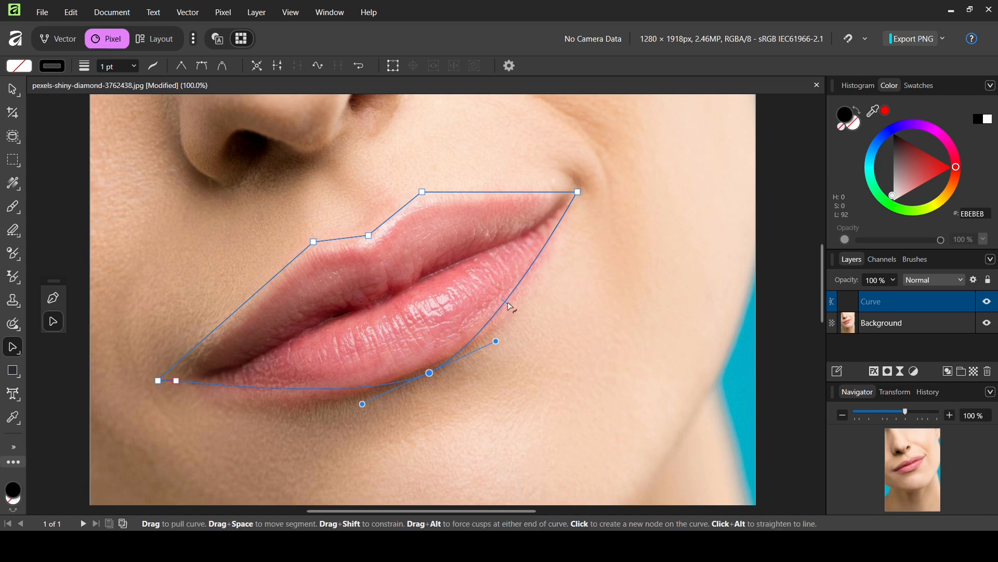
{"action": "left_click_drag", "start_coordinate": [509, 310], "coordinate": [511, 310]}
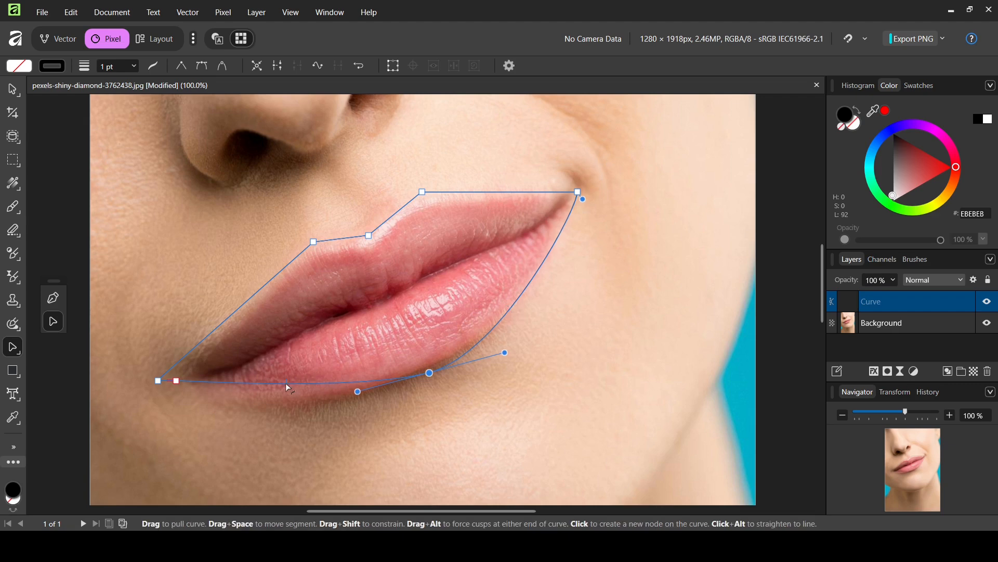
{"action": "left_click_drag", "start_coordinate": [287, 385], "coordinate": [284, 397]}
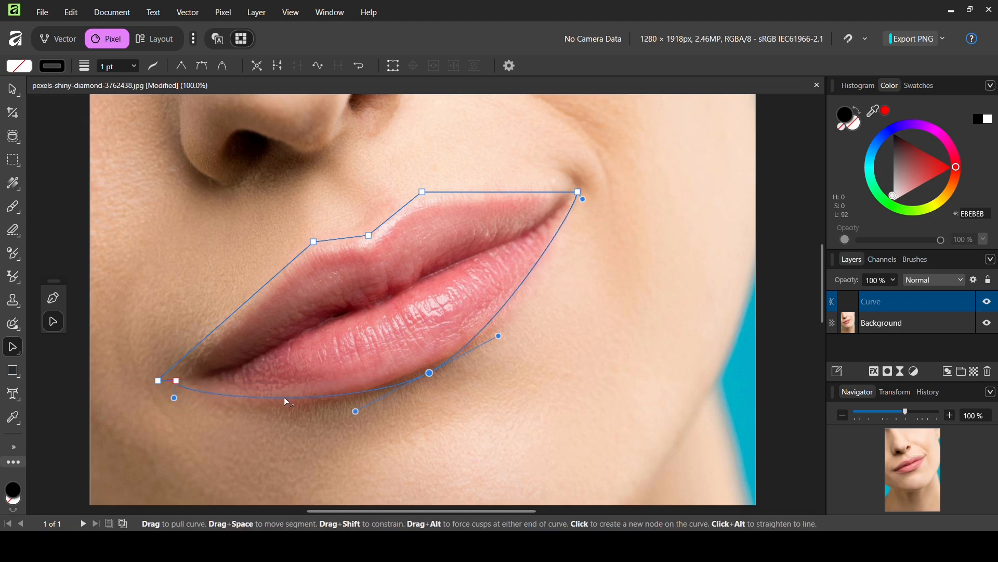
Delete the extra node beside the left mouth corner and reshape the lower curve around the lip.
{"action": "left_click", "coordinate": [177, 382]}
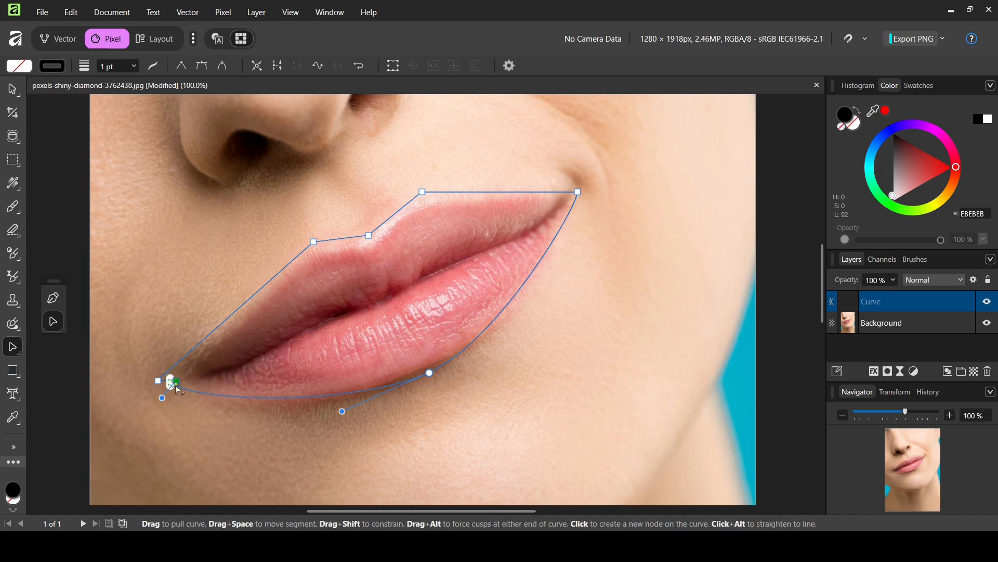
{"action": "key", "text": "Delete"}
{"action": "left_click_drag", "start_coordinate": [232, 387], "coordinate": [226, 398]}
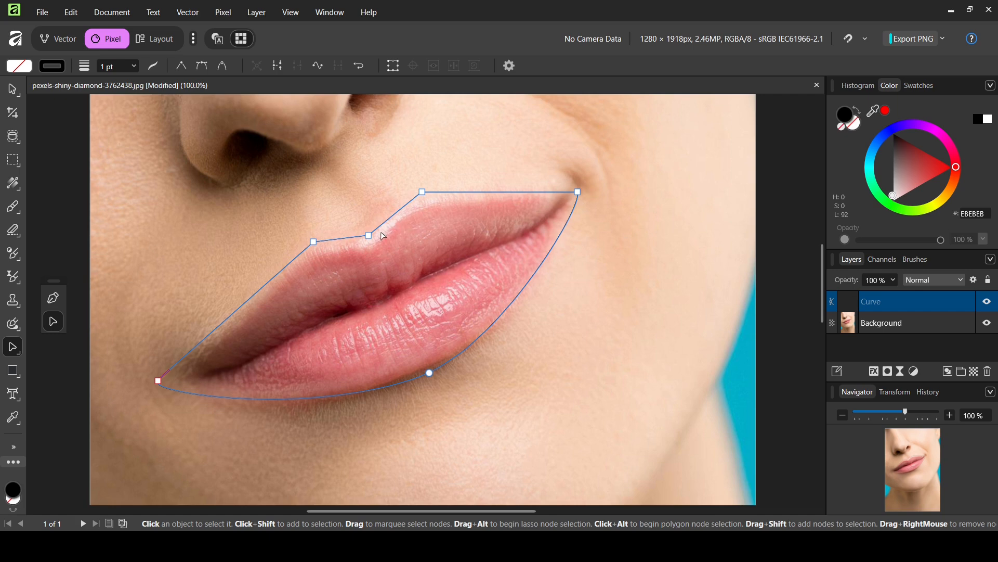
Reposition the mouth-corner nodes and the right upper-lip peak node, and bend the adjoining segments to fit the outline to the lips.
{"action": "left_click_drag", "start_coordinate": [579, 193], "coordinate": [580, 190]}
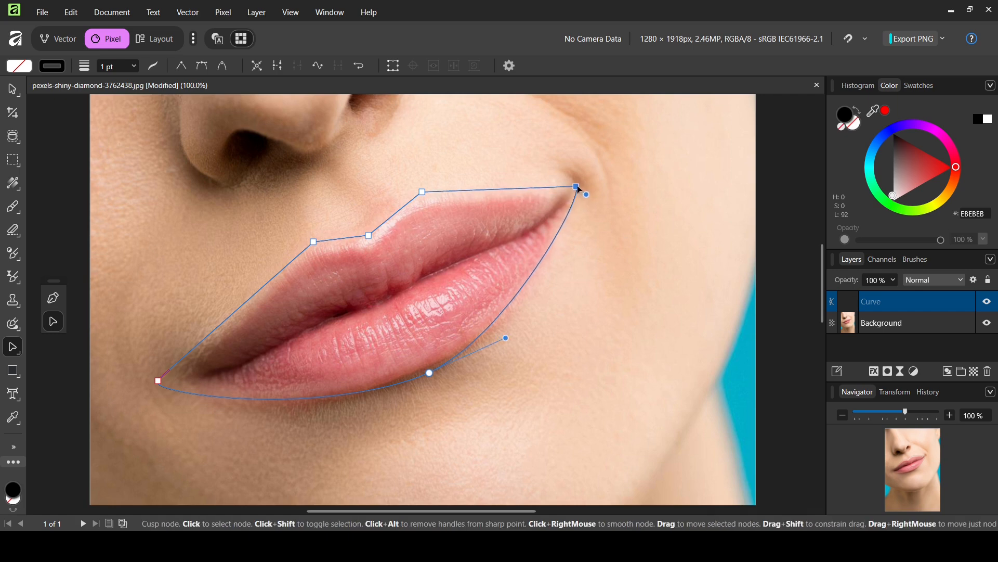
{"action": "left_click", "coordinate": [498, 196]}
{"action": "key", "text": "Delete"}
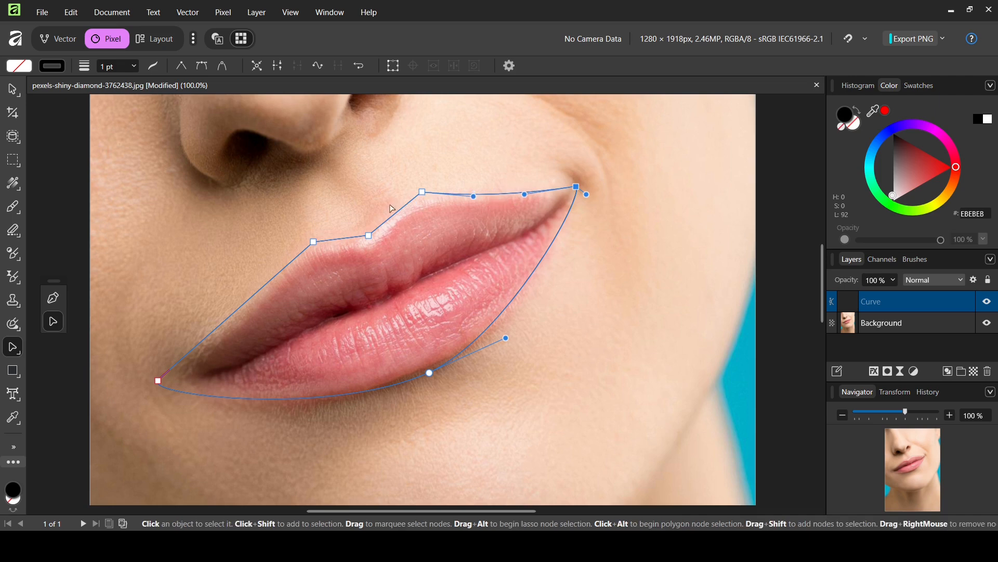
{"action": "left_click_drag", "start_coordinate": [423, 192], "coordinate": [423, 196]}
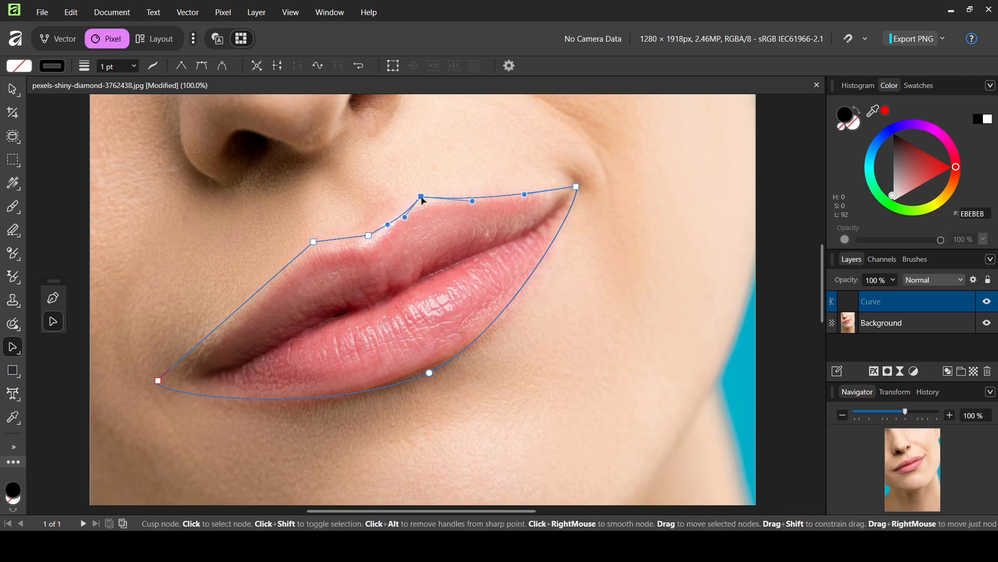
{"action": "left_click_drag", "start_coordinate": [340, 239], "coordinate": [342, 243]}
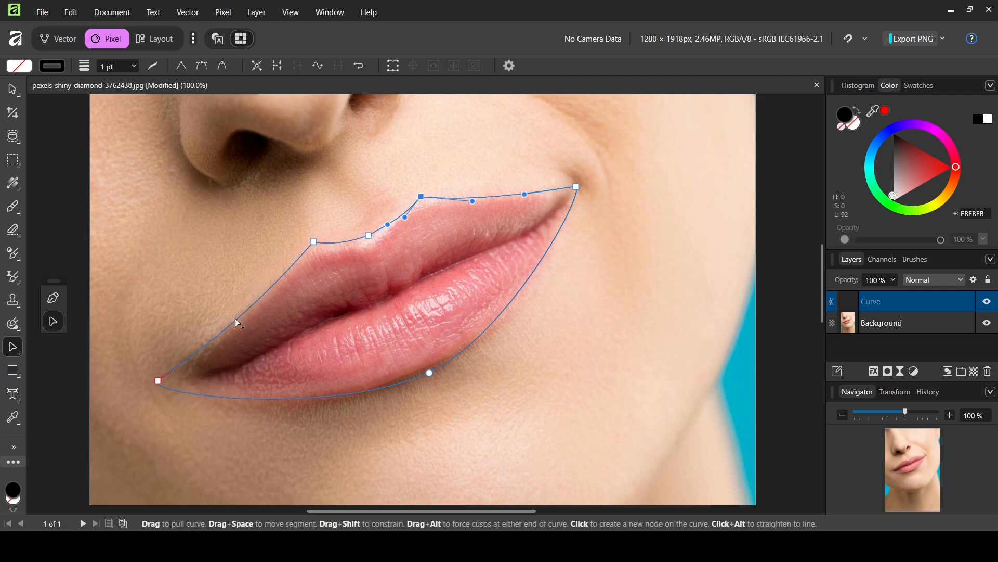
{"action": "left_click_drag", "start_coordinate": [158, 381], "coordinate": [170, 374]}
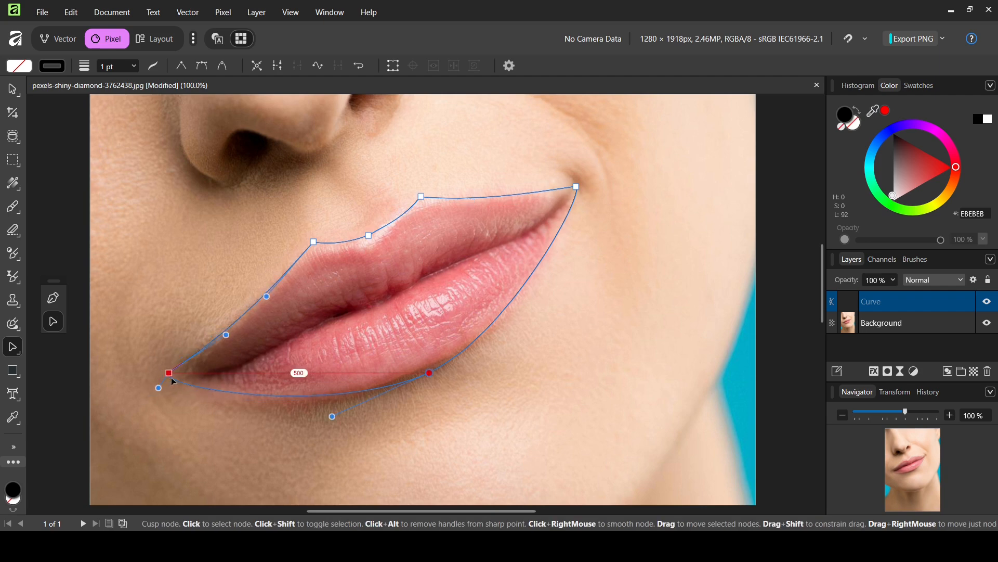
{"action": "left_click_drag", "start_coordinate": [252, 396], "coordinate": [256, 400]}
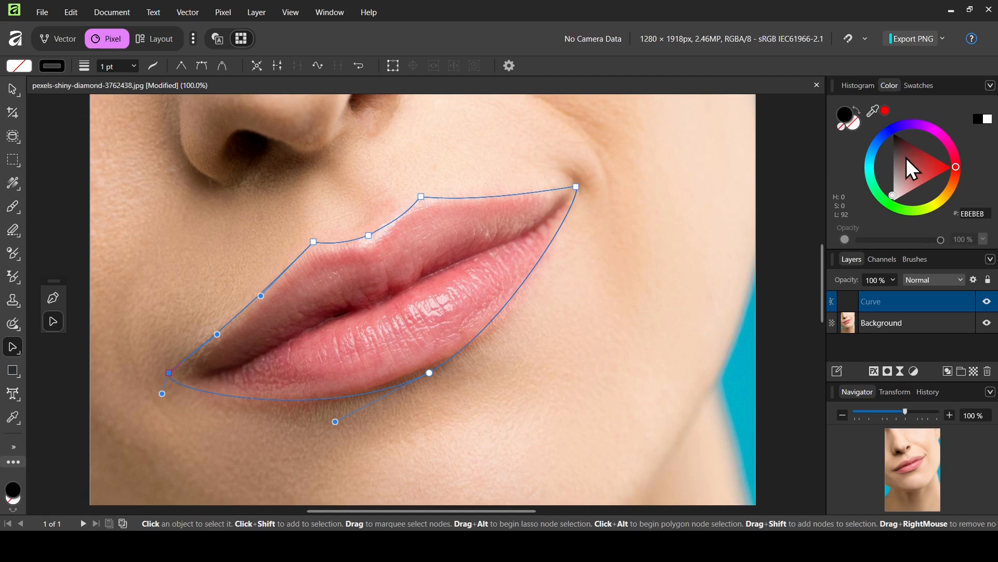
Fill the lip shape with pure red FF0000, set its stroke width to 0 pt, and deselect the shape with the Move Tool.
{"action": "left_click_drag", "start_coordinate": [906, 158], "coordinate": [988, 163]}
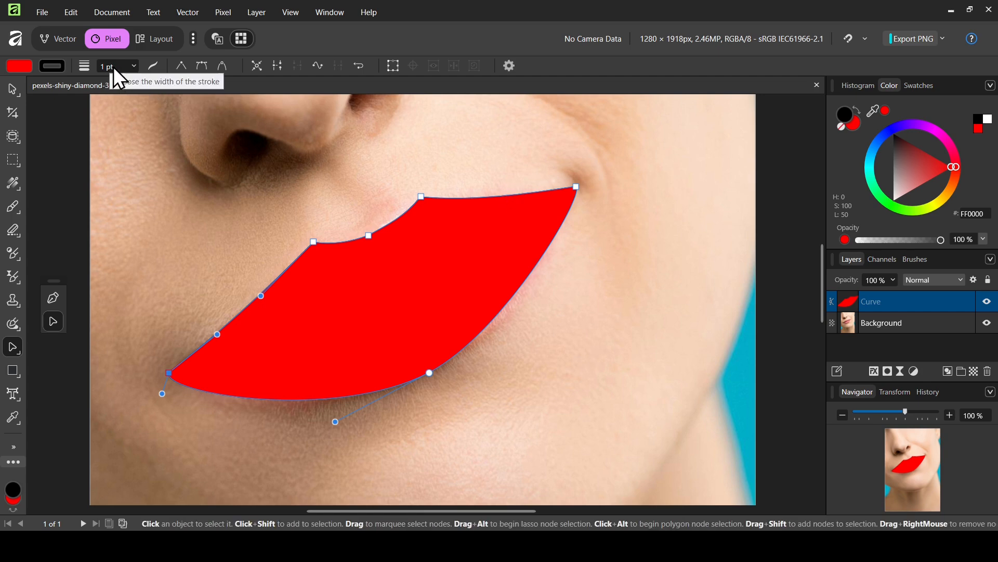
{"action": "key", "text": "Return"}
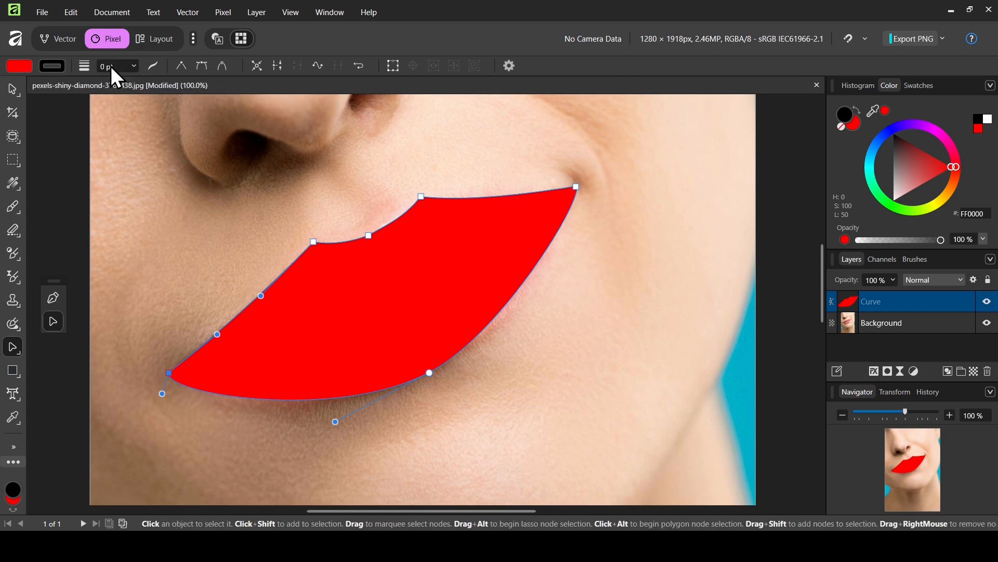
{"action": "left_click", "coordinate": [11, 92]}
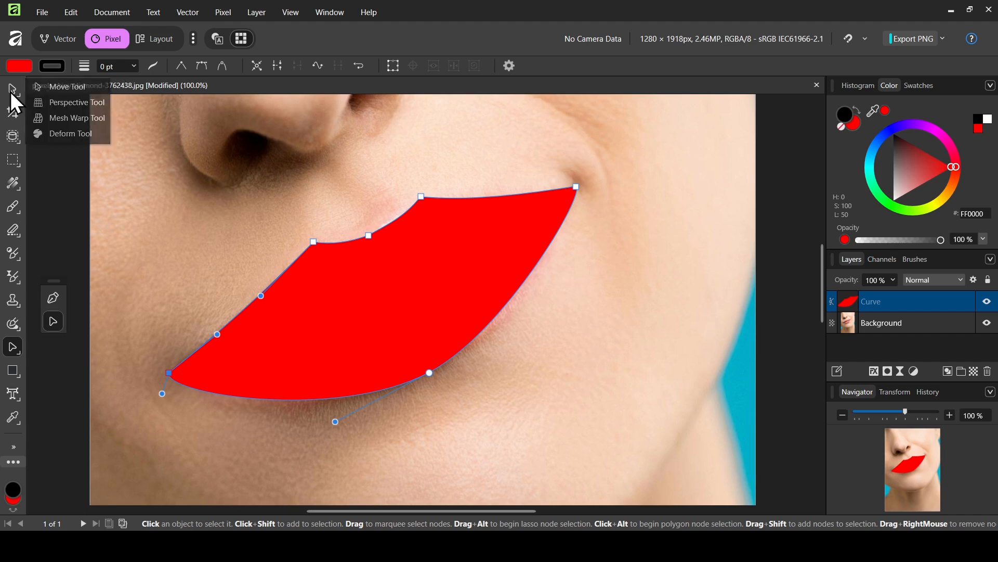
{"action": "left_click", "coordinate": [61, 89]}
{"action": "left_click", "coordinate": [637, 259]}
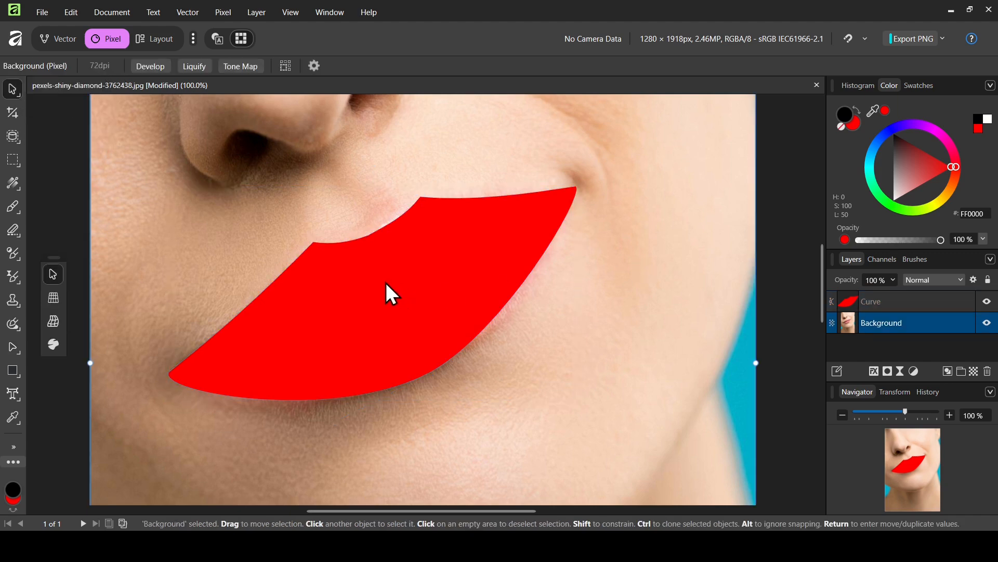
Rename the lip curve's layer as "red lips".
{"action": "left_click", "coordinate": [882, 300]}
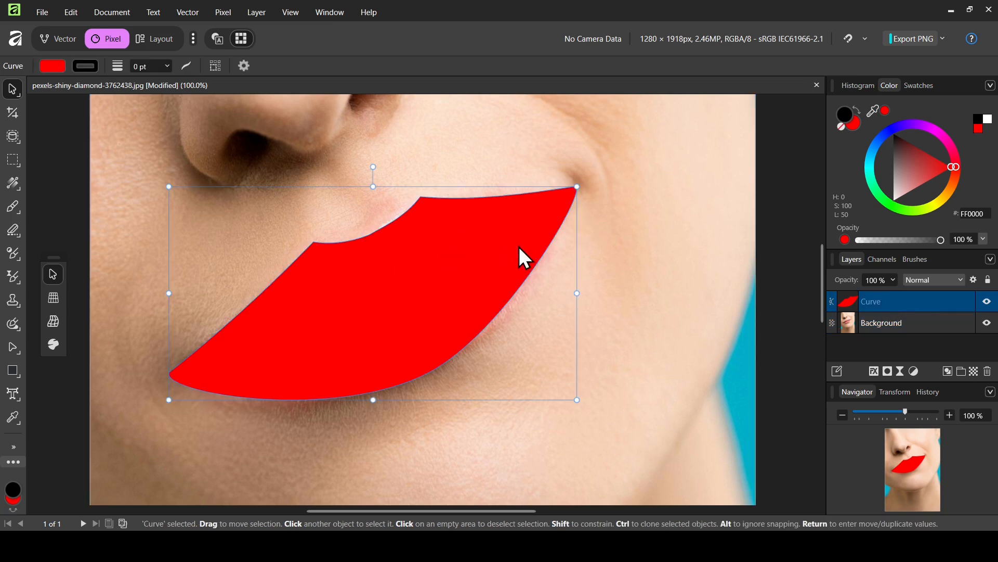
{"action": "double_click", "coordinate": [873, 304]}
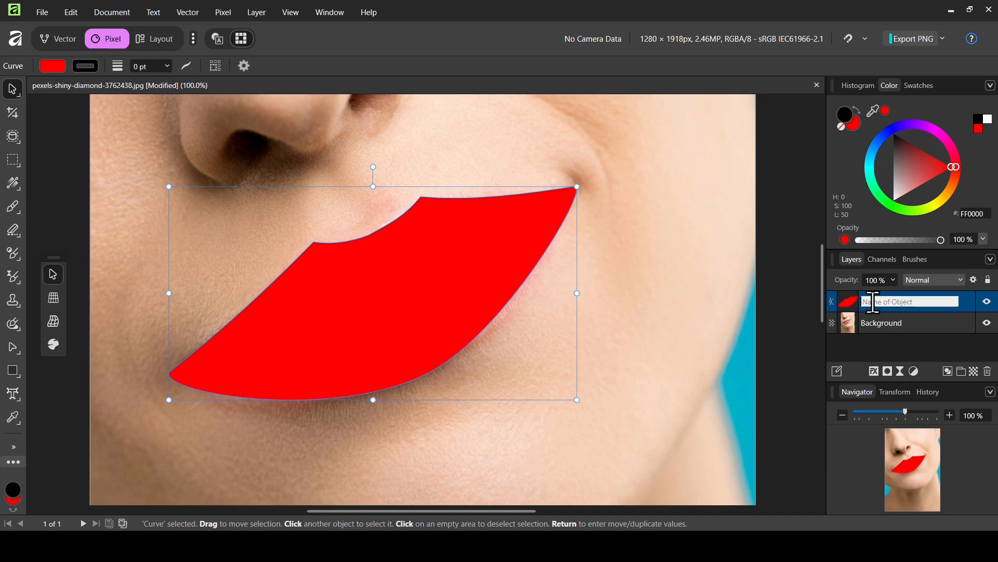
{"action": "type", "text": "red l"}
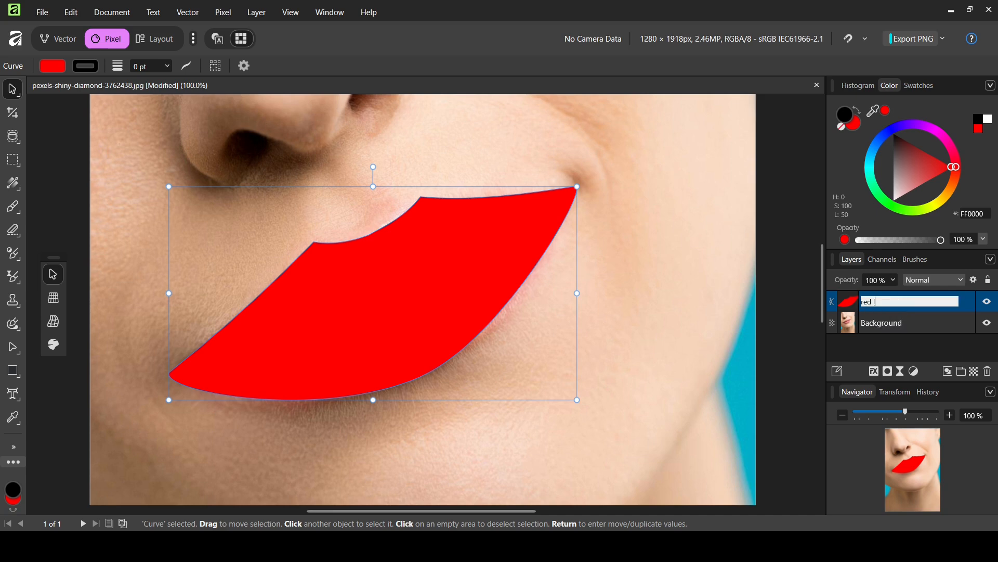
{"action": "type", "text": "ips"}
{"action": "key", "text": "Return"}
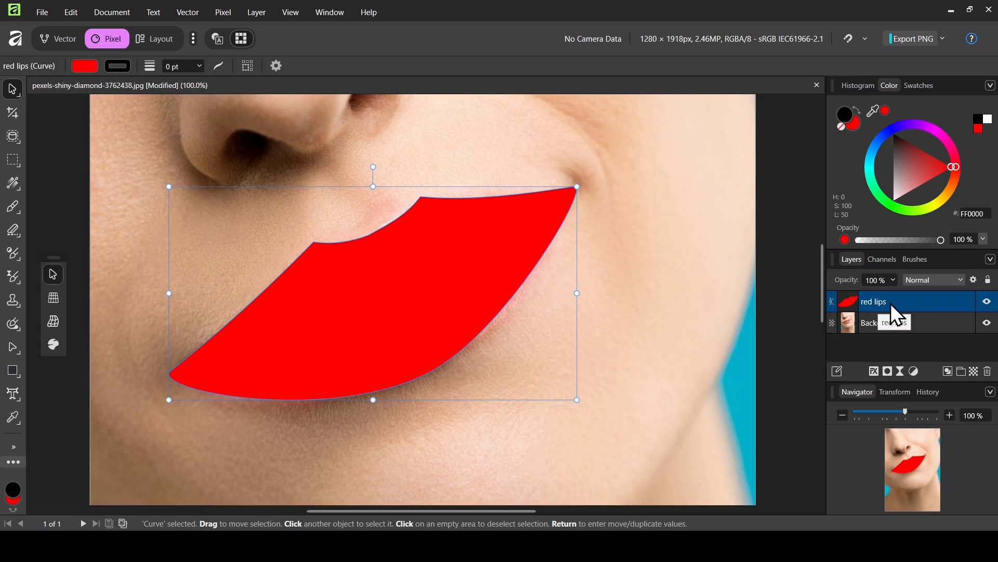
Set the red lips layer's blend mode to Multiply and open its Blend Options with the dialog placed clear of the lips.
{"action": "left_click", "coordinate": [928, 282]}
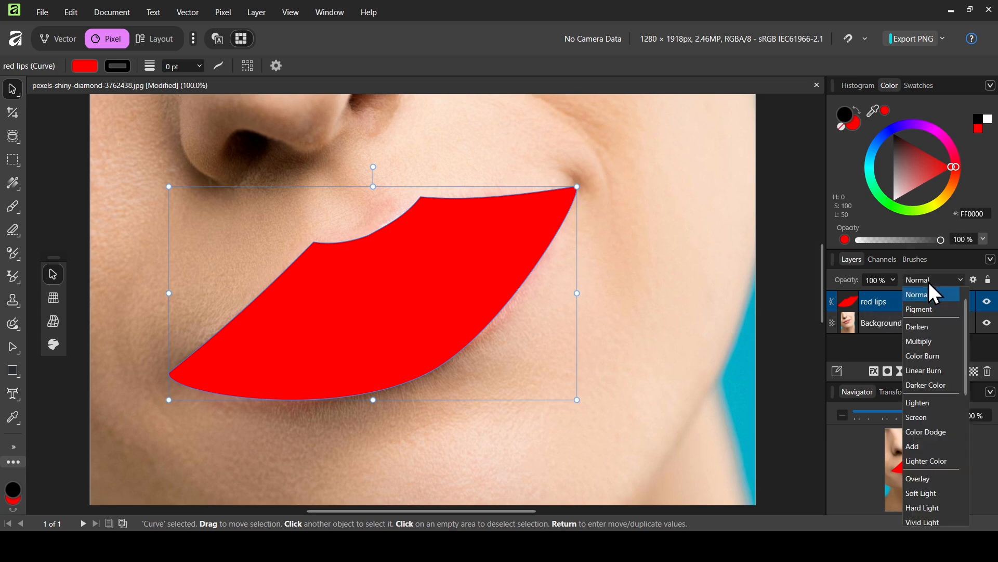
{"action": "left_click", "coordinate": [930, 341]}
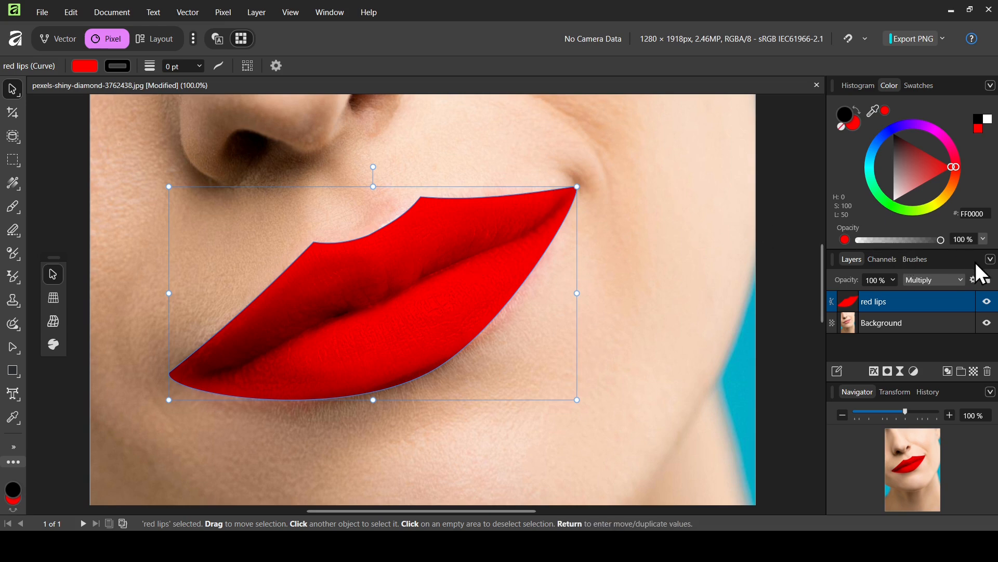
{"action": "left_click", "coordinate": [975, 280]}
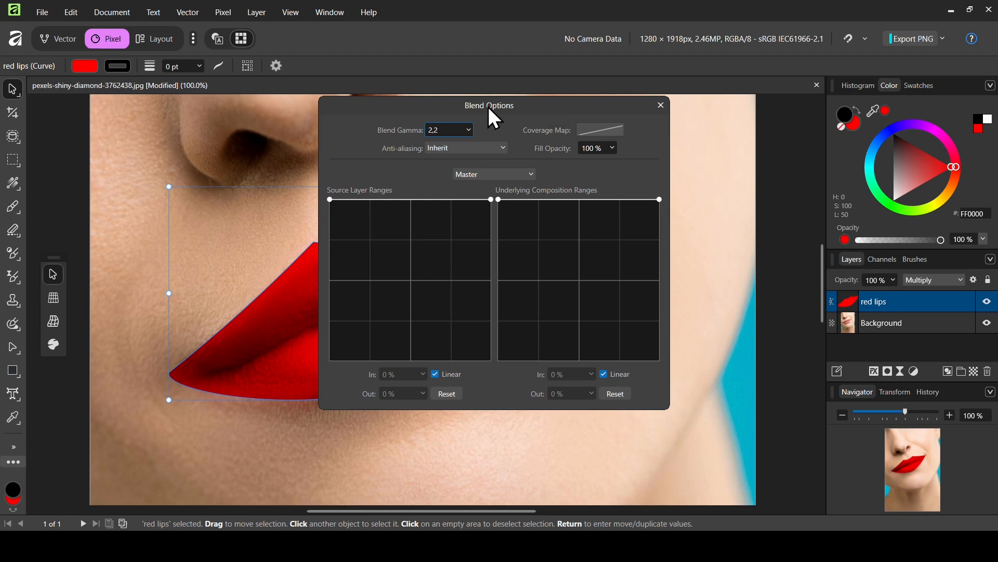
{"action": "left_click_drag", "start_coordinate": [489, 107], "coordinate": [609, 73]}
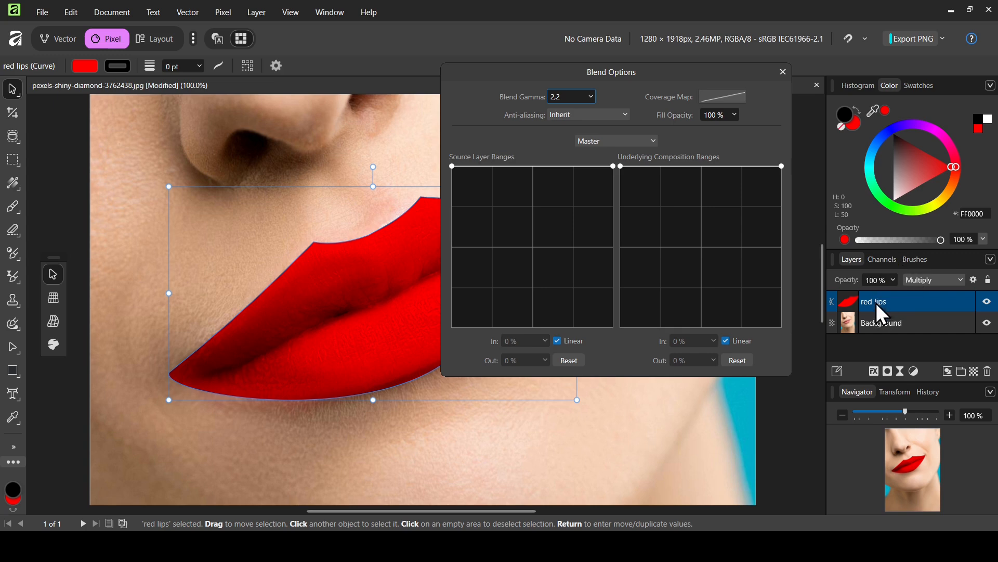
{"action": "left_click_drag", "start_coordinate": [674, 75], "coordinate": [808, 141]}
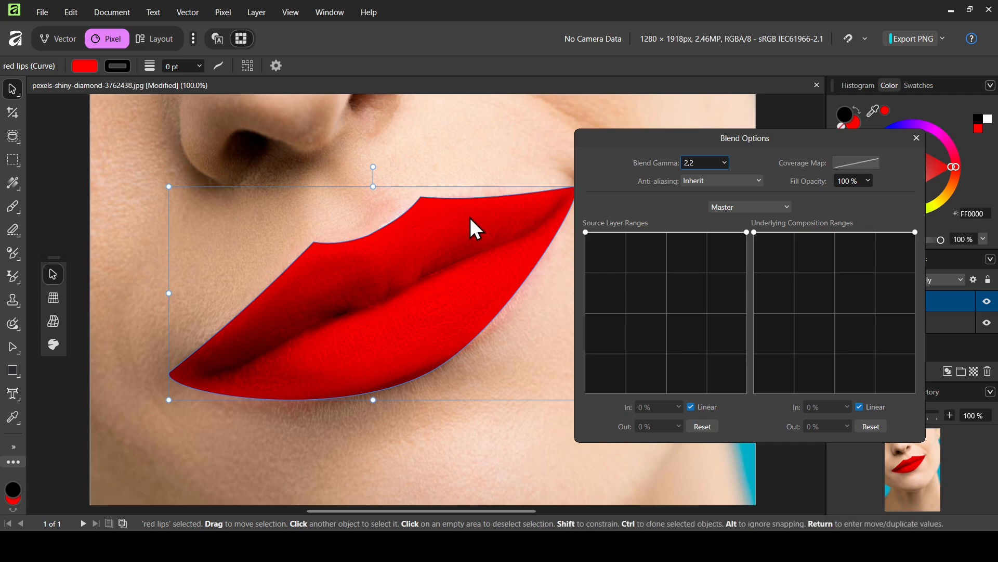
{"action": "left_click_drag", "start_coordinate": [763, 145], "coordinate": [698, 128]}
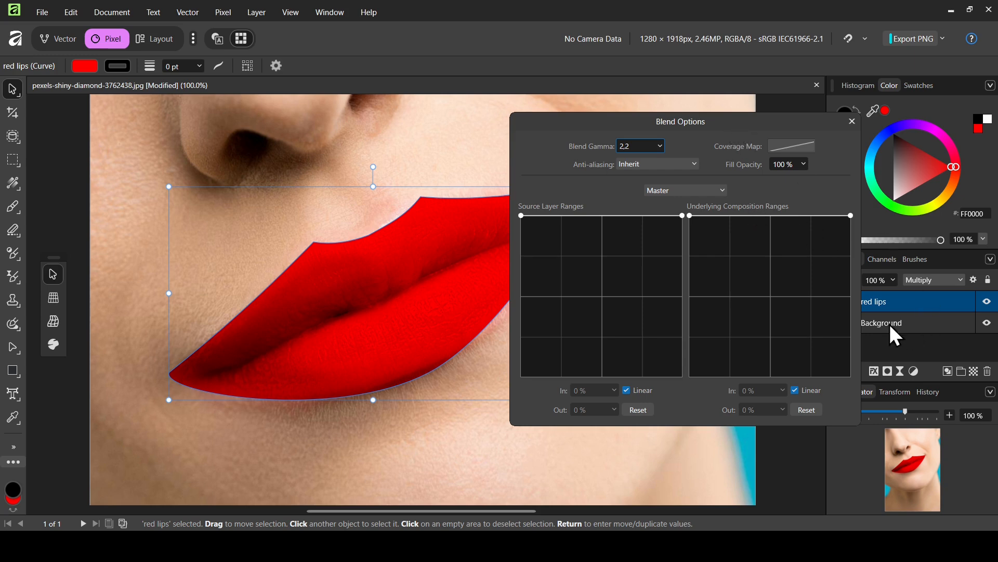
{"action": "left_click_drag", "start_coordinate": [738, 188], "coordinate": [883, 194]}
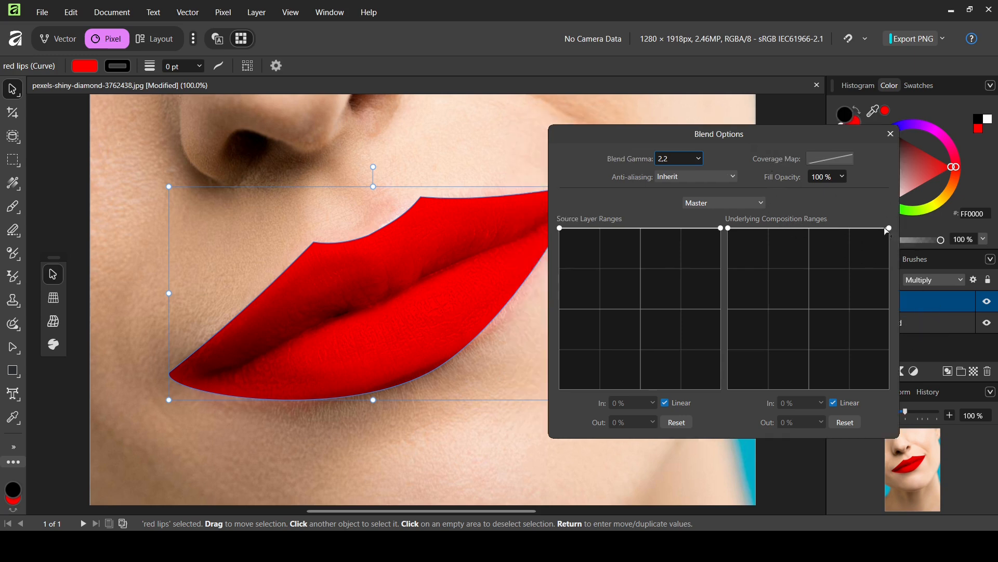
Shape the Underlying Composition Ranges curve to run from 100% output at 0% input down to about 9.2% output at 100% input.
{"action": "left_click_drag", "start_coordinate": [890, 229], "coordinate": [819, 404]}
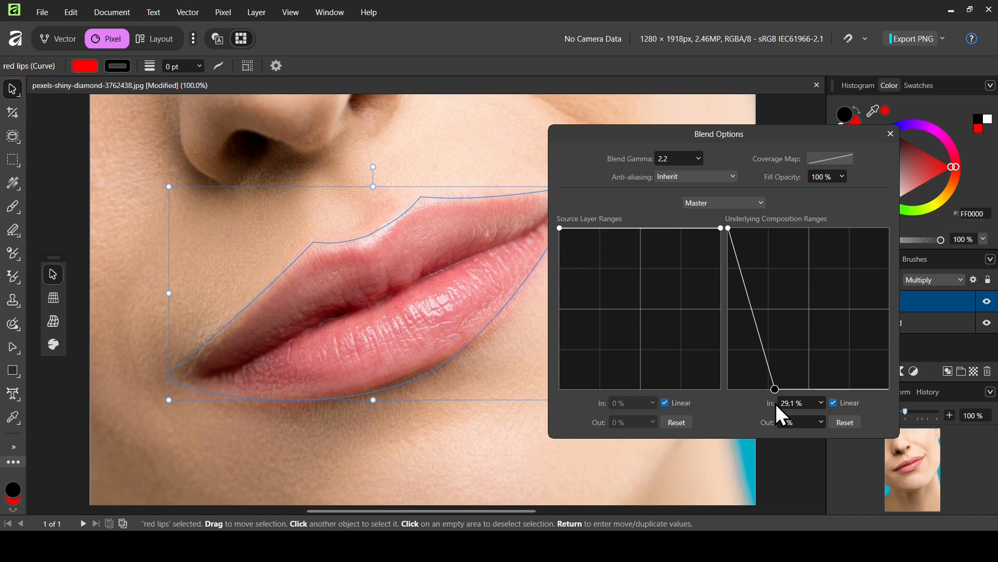
{"action": "left_click_drag", "start_coordinate": [776, 404], "coordinate": [924, 381]}
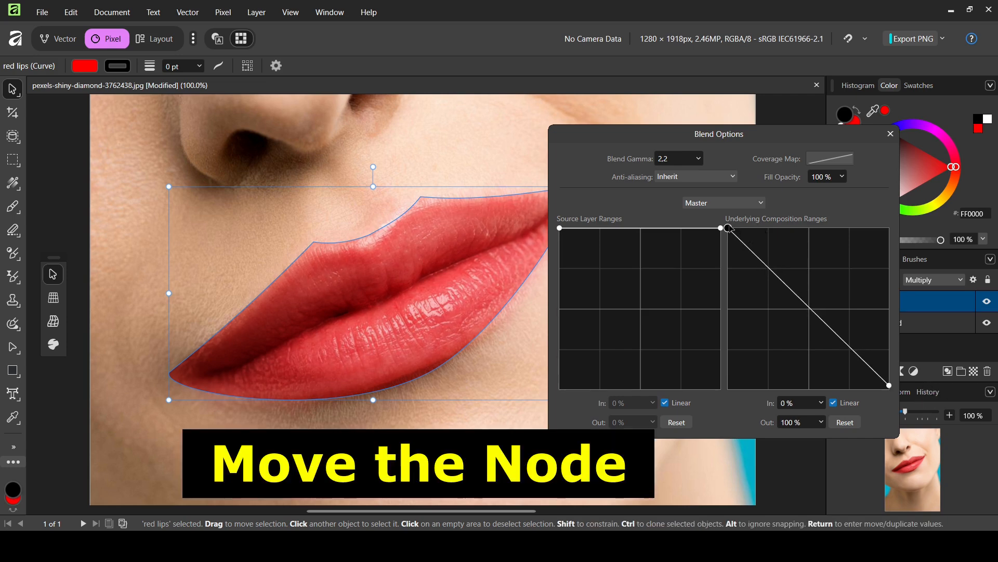
{"action": "mouse_move", "coordinate": [728, 228]}
{"action": "left_mouse_down"}
{"action": "mouse_move", "coordinate": [752, 234]}
{"action": "mouse_move", "coordinate": [713, 229]}
{"action": "left_mouse_up"}
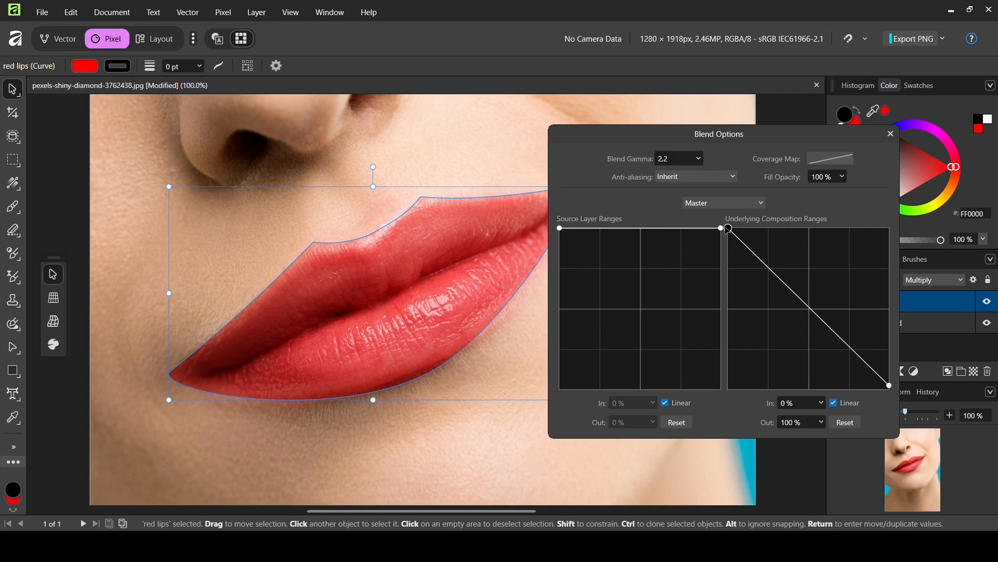
{"action": "left_click_drag", "start_coordinate": [729, 228], "coordinate": [776, 229]}
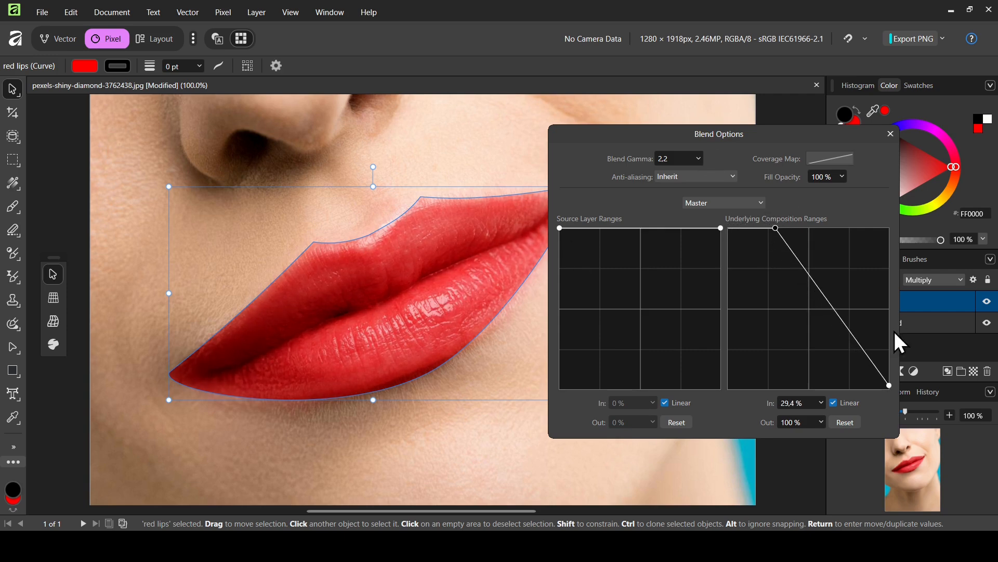
{"action": "left_click_drag", "start_coordinate": [893, 384], "coordinate": [902, 360]}
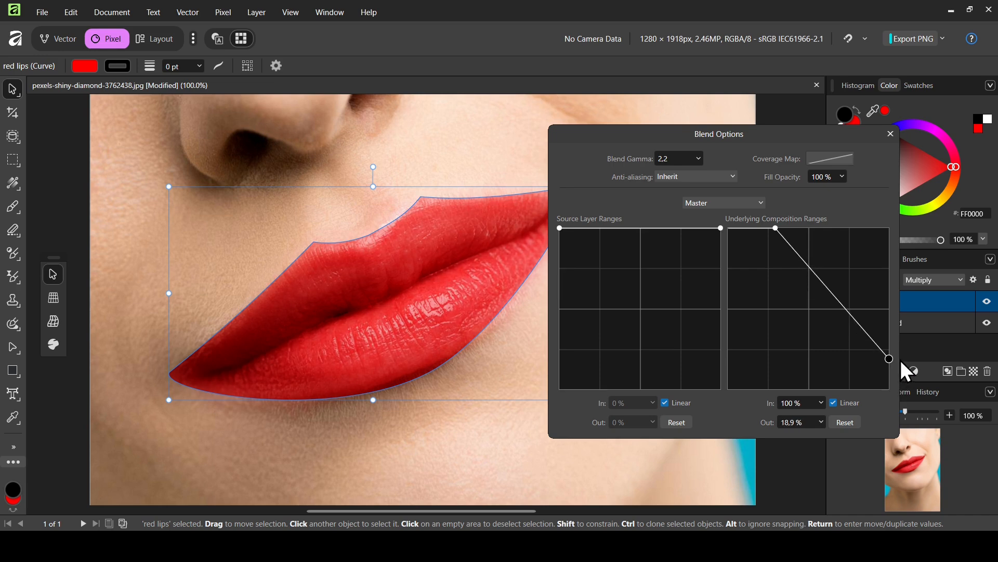
{"action": "left_click_drag", "start_coordinate": [775, 229], "coordinate": [720, 226]}
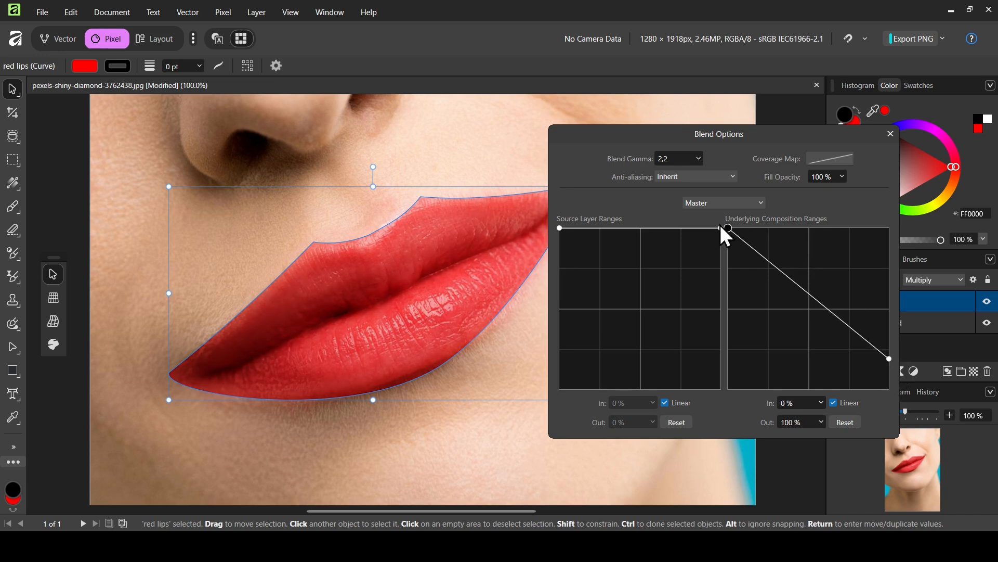
{"action": "left_click_drag", "start_coordinate": [890, 359], "coordinate": [891, 375]}
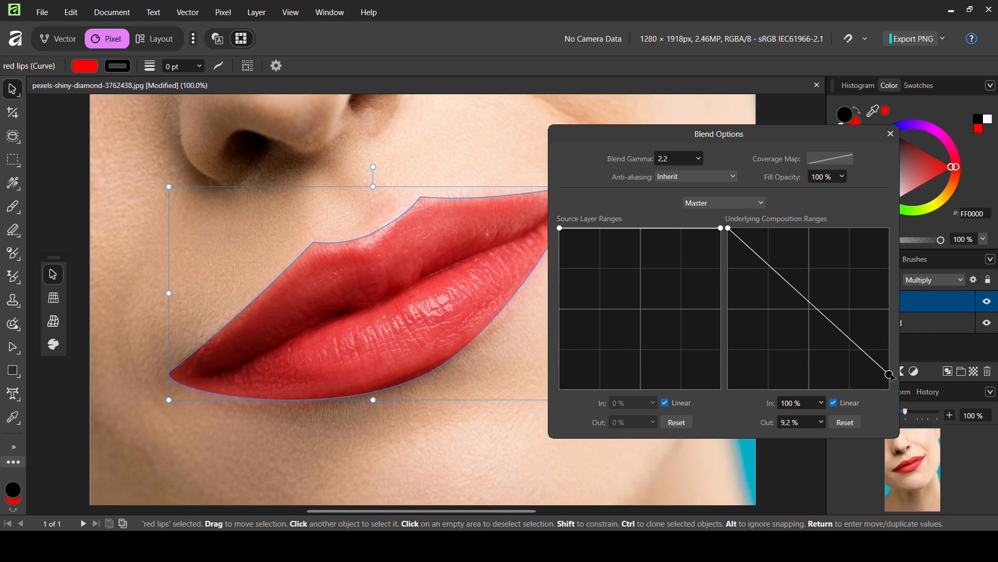
{"action": "left_click", "coordinate": [892, 134]}
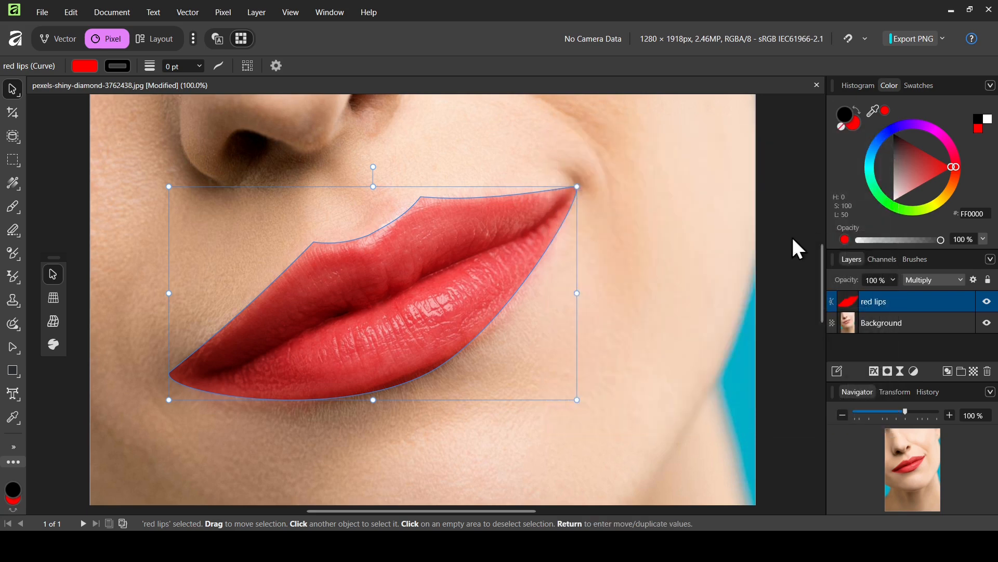
{"action": "left_click", "coordinate": [661, 220]}
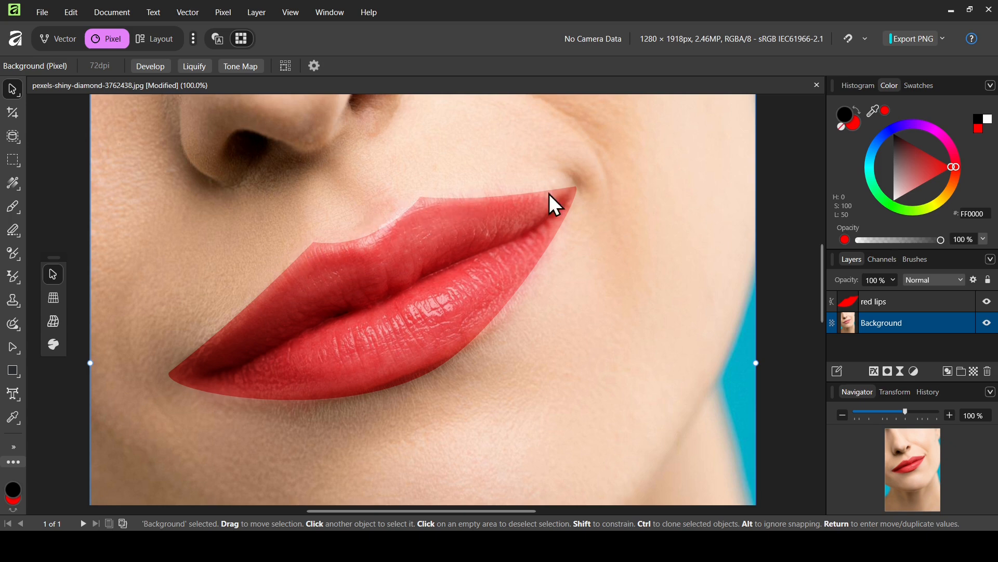
Soften the edges of the red lips layer with a Gaussian Blur of about 8.5 px radius.
{"action": "left_click", "coordinate": [891, 301]}
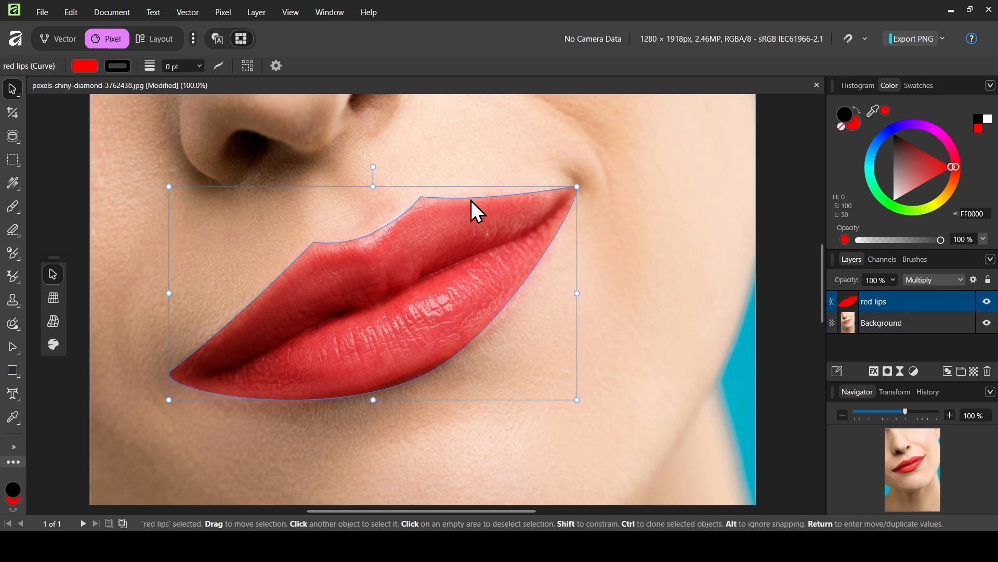
{"action": "left_click", "coordinate": [224, 13]}
{"action": "mouse_move", "coordinate": [404, 34]}
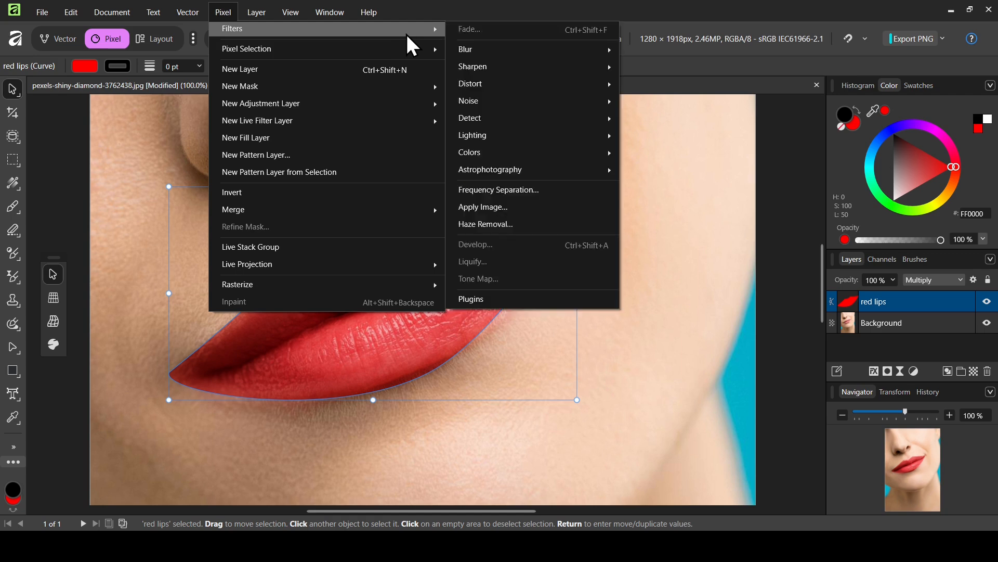
{"action": "mouse_move", "coordinate": [523, 57]}
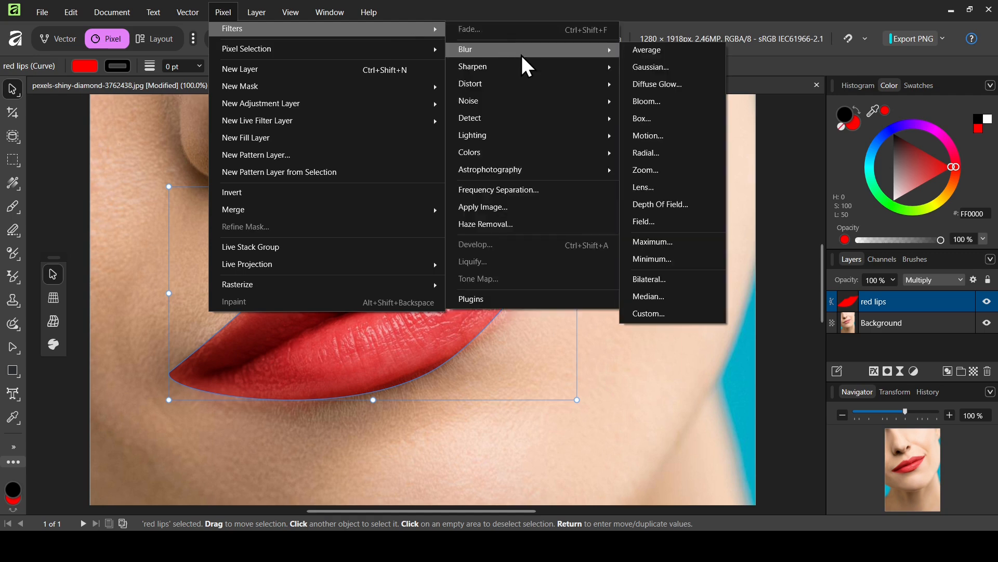
{"action": "left_click", "coordinate": [667, 66]}
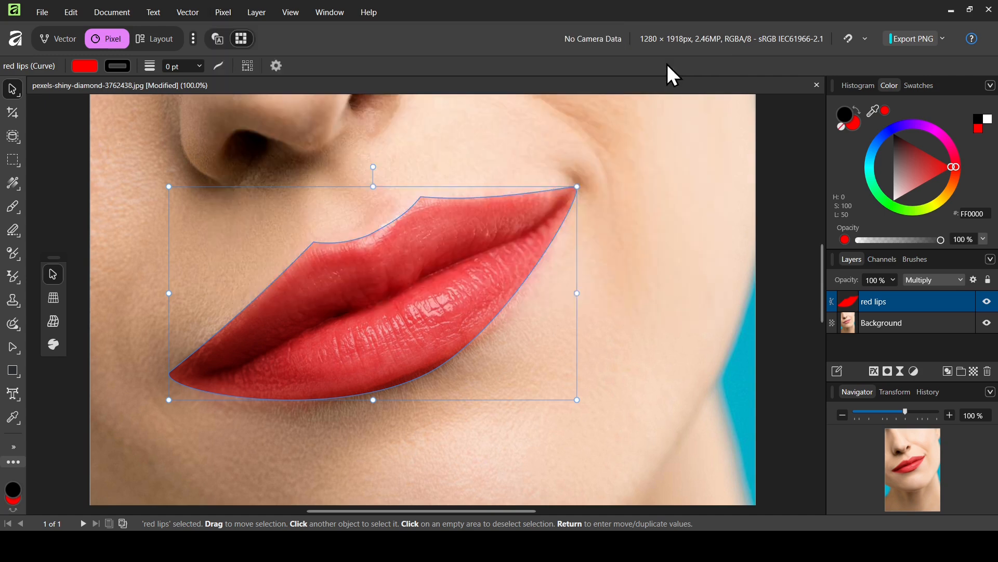
{"action": "left_click_drag", "start_coordinate": [672, 424], "coordinate": [707, 340]}
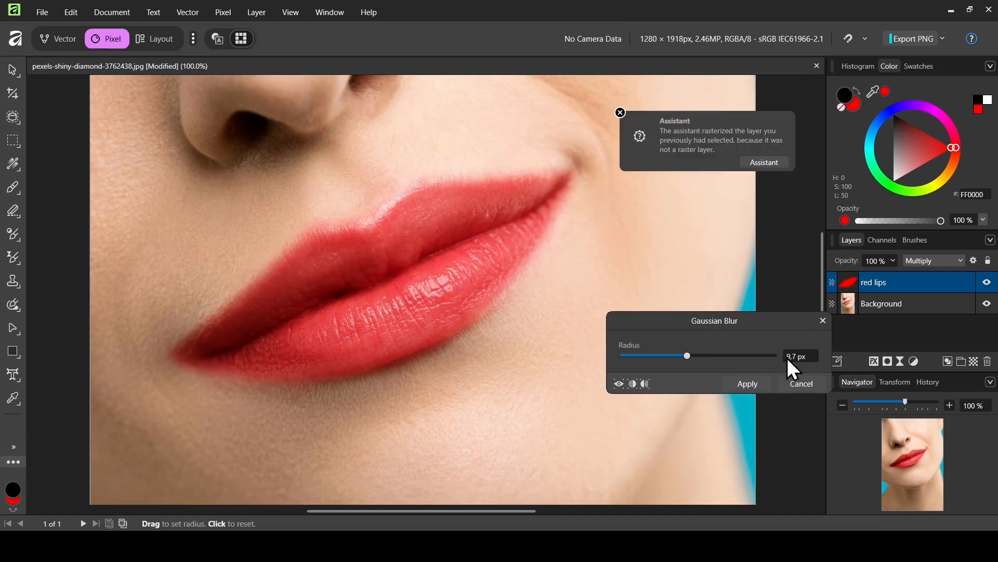
{"action": "left_click_drag", "start_coordinate": [653, 358], "coordinate": [684, 357]}
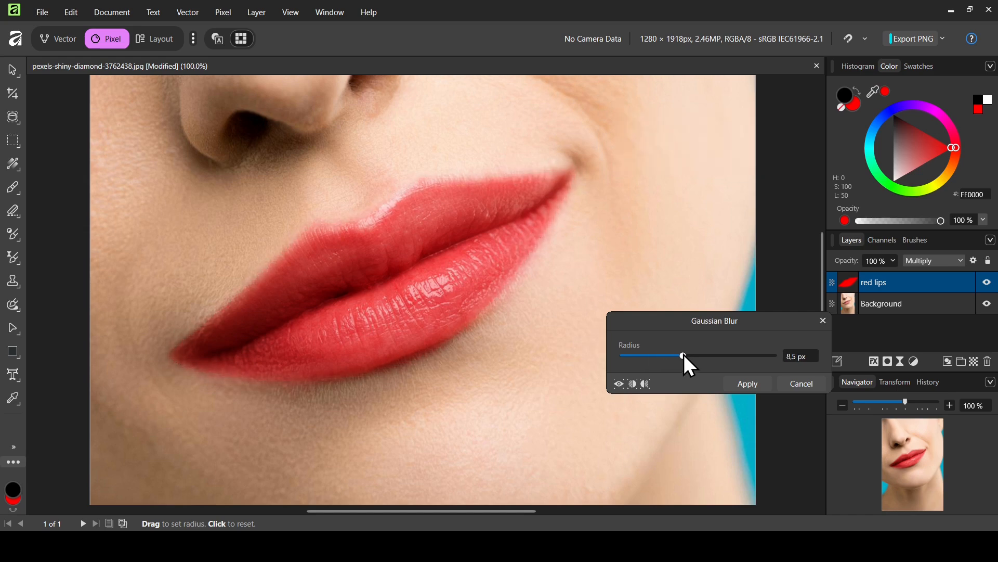
{"action": "left_click", "coordinate": [748, 388]}
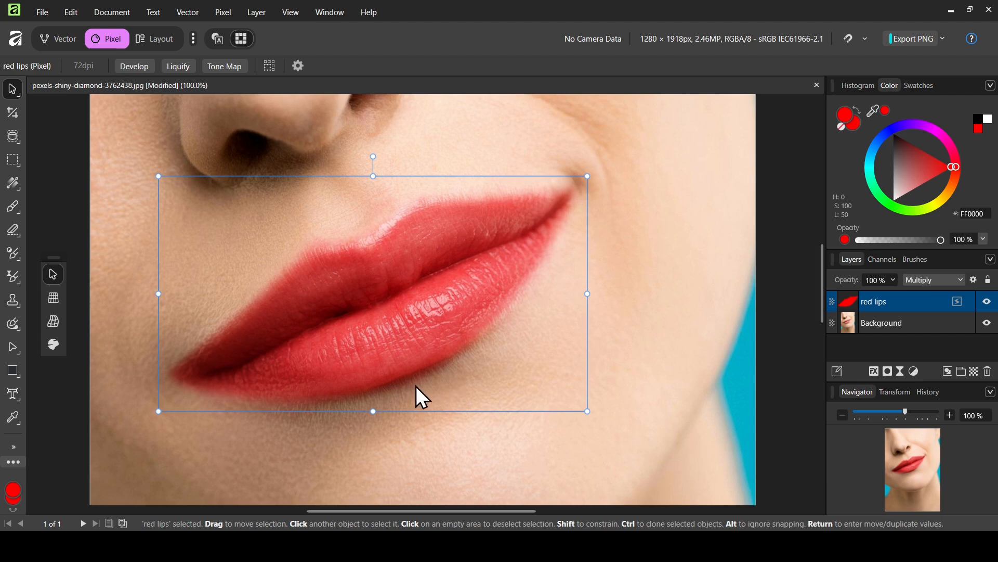
Add a mask to the red lips layer and set up the Paint Brush Tool with a Round Soft Brush 100 px wide.
{"action": "left_click", "coordinate": [887, 372]}
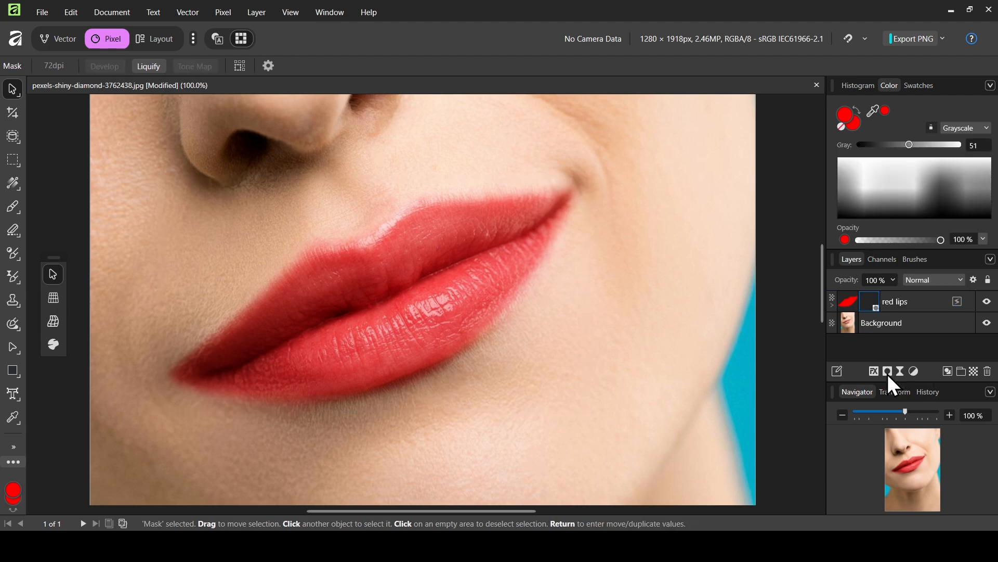
{"action": "left_click", "coordinate": [16, 206]}
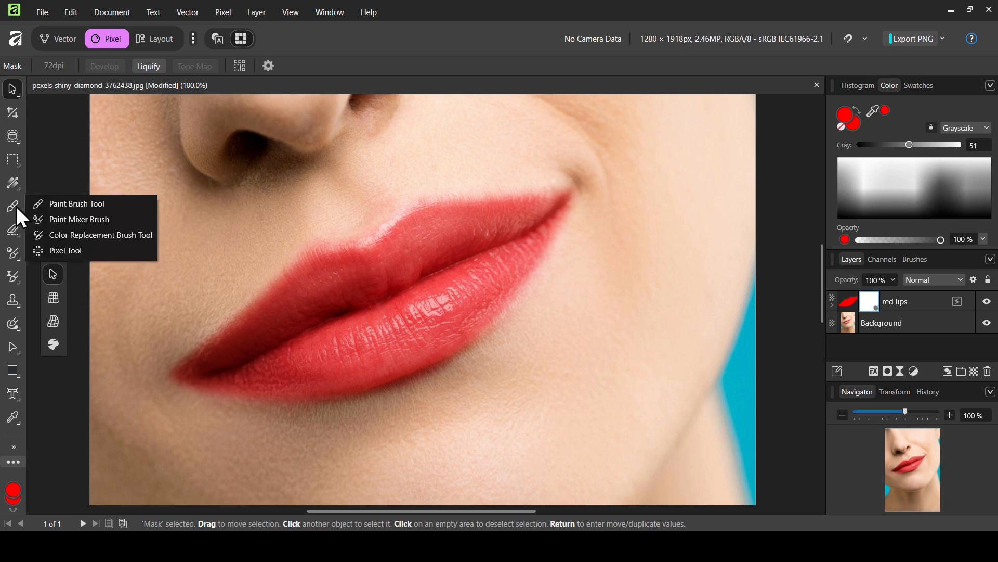
{"action": "left_click", "coordinate": [71, 208]}
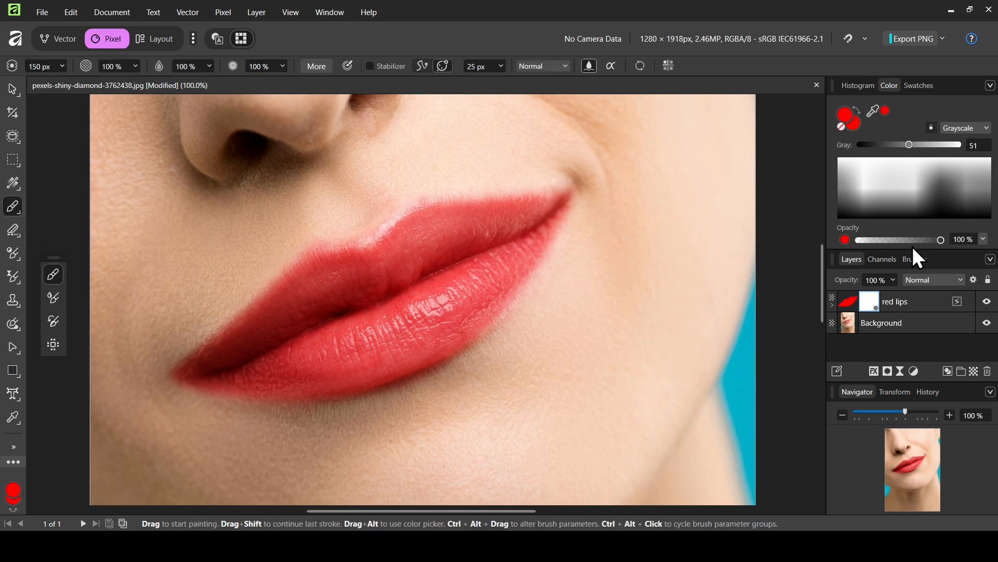
{"action": "left_click", "coordinate": [915, 259]}
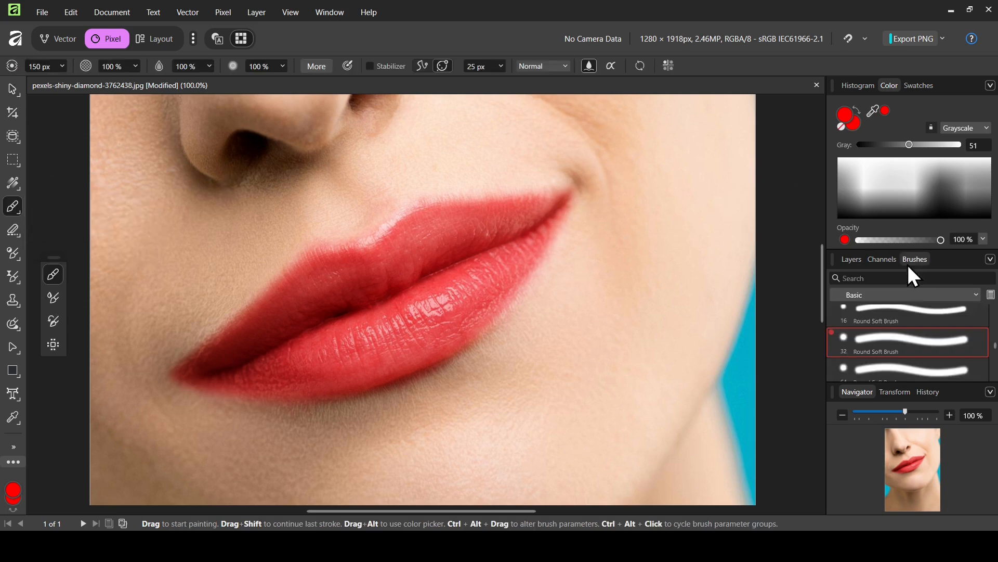
{"action": "left_click", "coordinate": [894, 303]}
{"action": "left_click", "coordinate": [884, 311]}
{"action": "type", "text": "100"}
Switch the colour controls to the wheel and set the brush colour to black 000000, with the layer list shown again.
{"action": "left_click", "coordinate": [990, 85]}
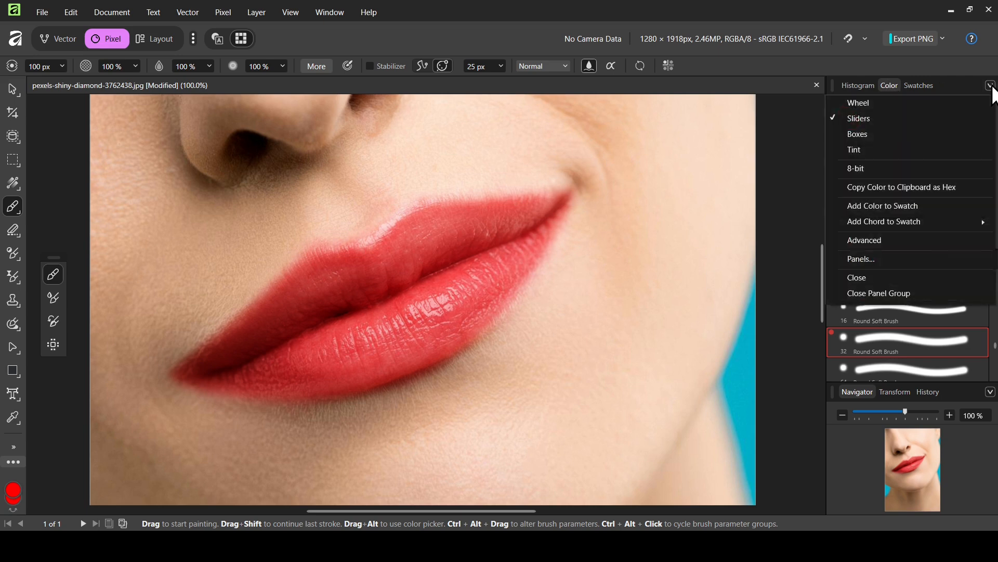
{"action": "left_click", "coordinate": [932, 112]}
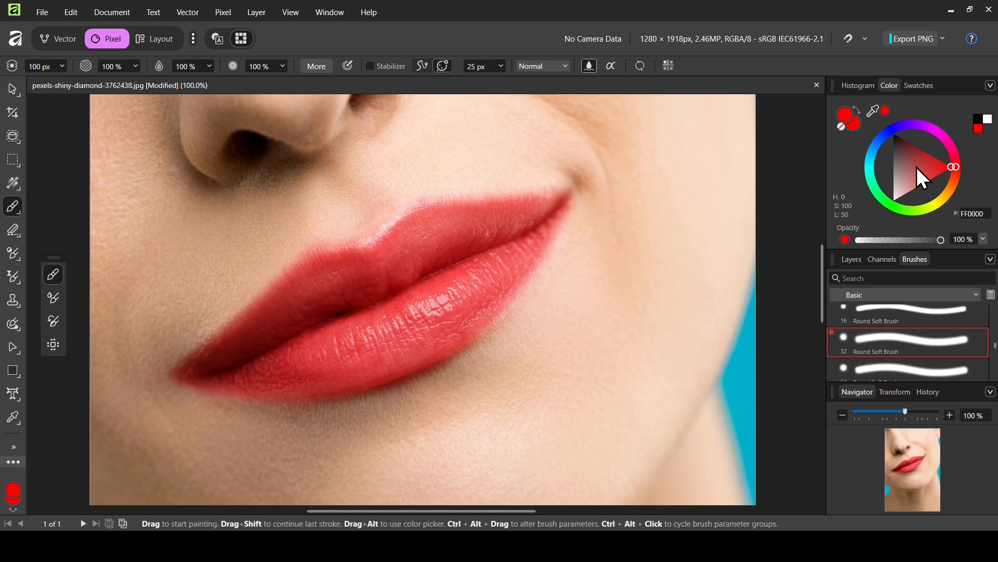
{"action": "left_click", "coordinate": [853, 260]}
{"action": "left_click_drag", "start_coordinate": [919, 181], "coordinate": [868, 124]}
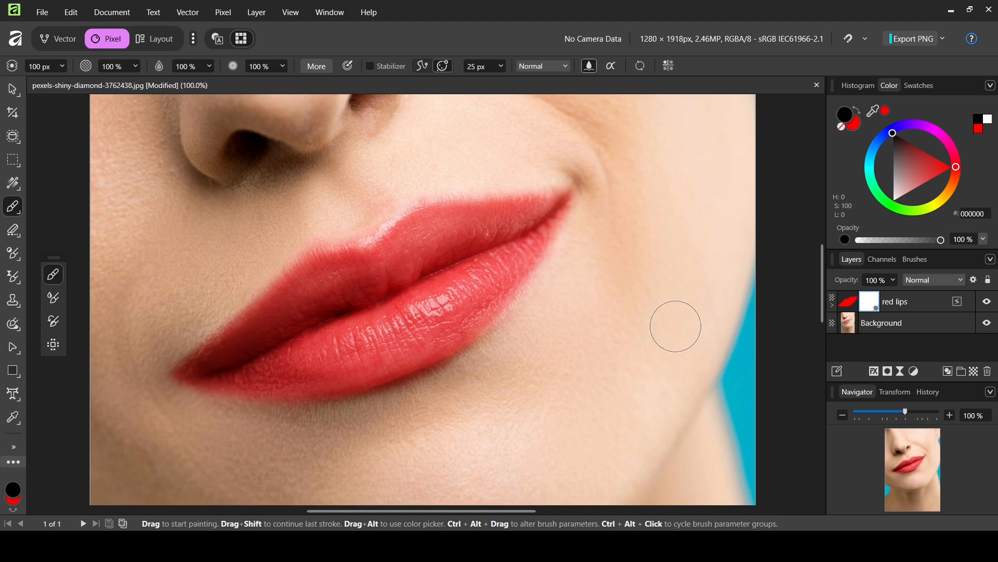
Try painting black on the mask along the lower lip's edge, and undo the strokes.
{"action": "left_click", "coordinate": [478, 320]}
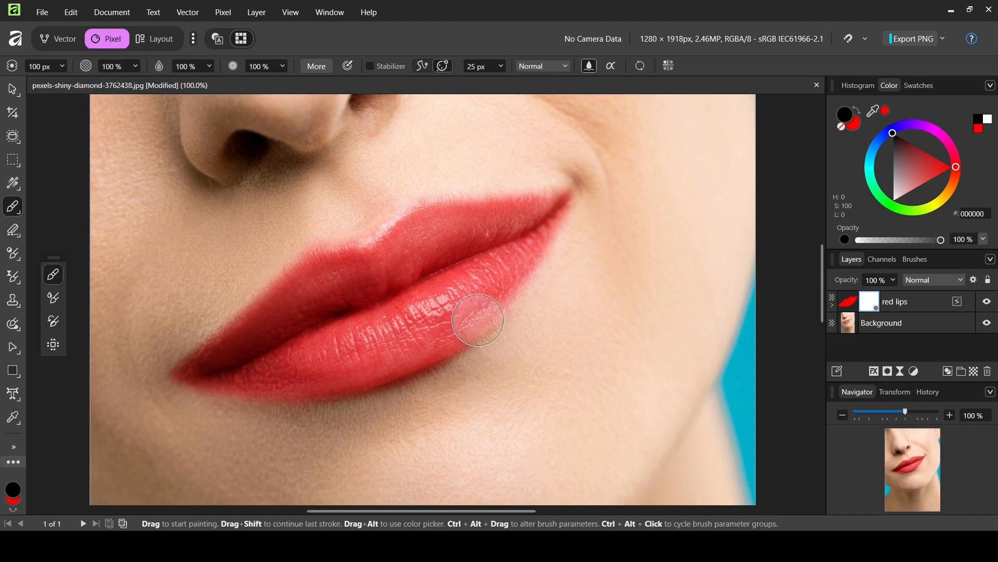
{"action": "key", "text": "ctrl+z"}
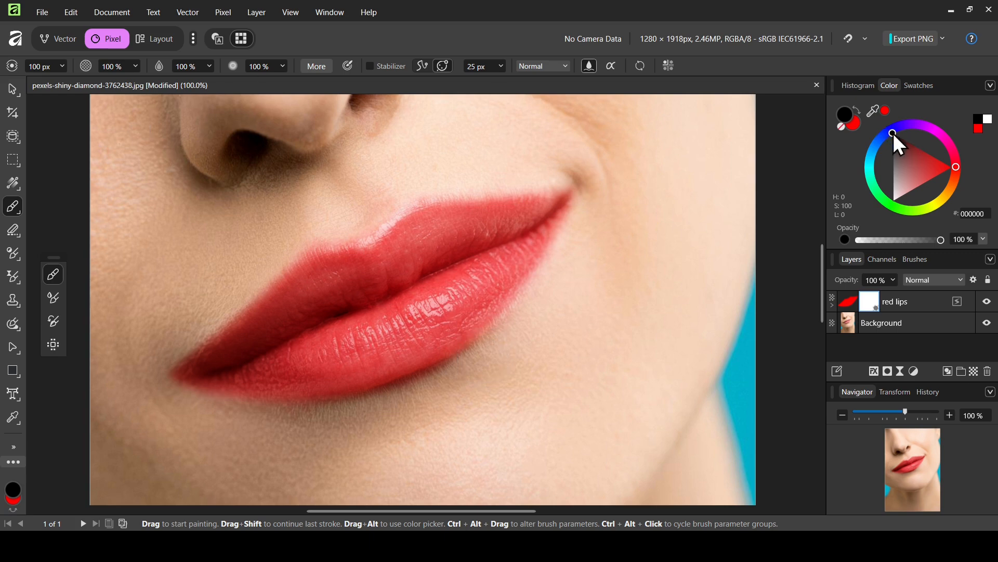
{"action": "mouse_move", "coordinate": [481, 359]}
{"action": "left_mouse_down"}
{"action": "mouse_move", "coordinate": [420, 406]}
{"action": "mouse_move", "coordinate": [399, 411]}
{"action": "mouse_move", "coordinate": [463, 380]}
{"action": "mouse_move", "coordinate": [362, 418]}
{"action": "left_mouse_up"}
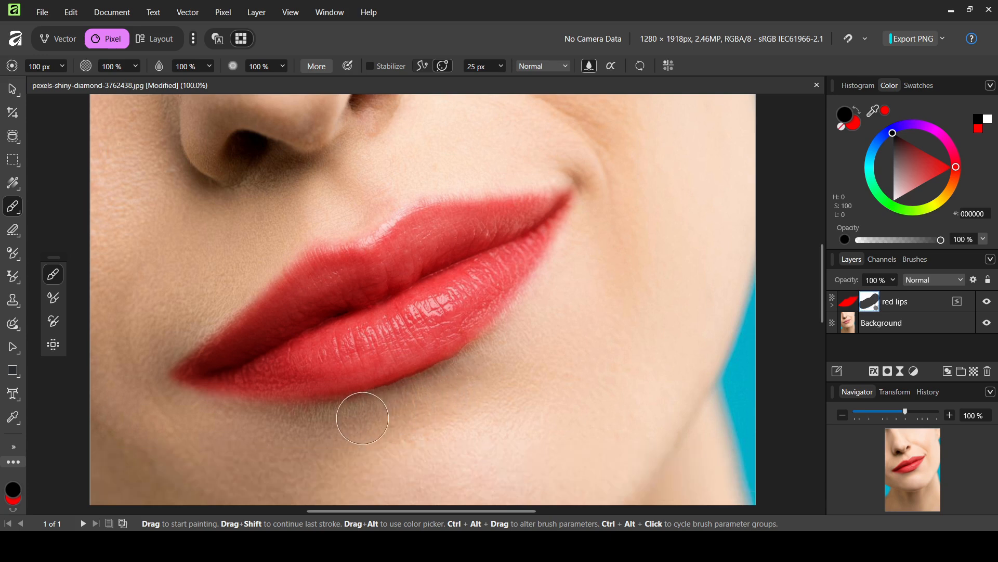
{"action": "key", "text": "ctrl+z"}
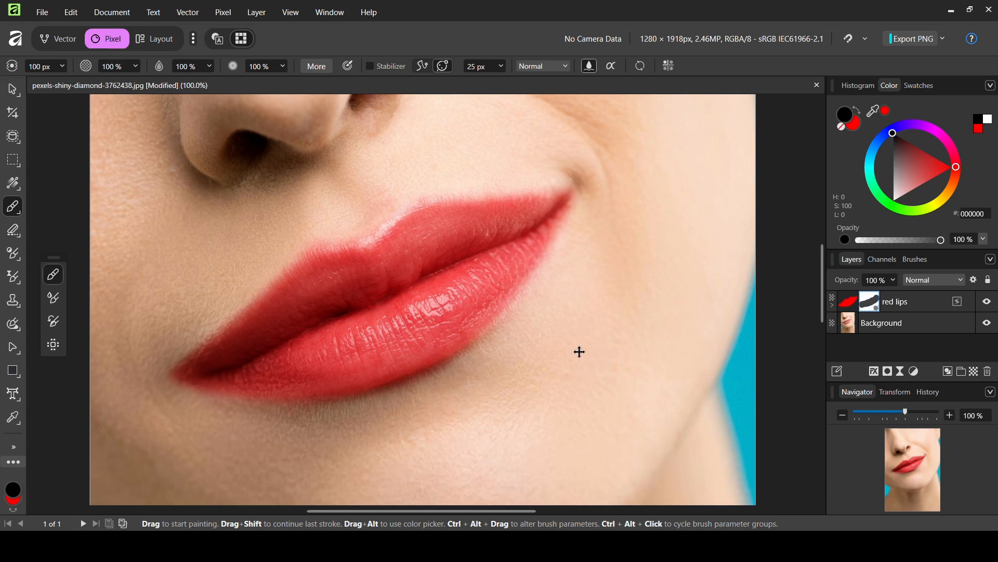
Set the brush hardness to 30% and paint black on the mask along the lower lip's outer edge.
{"action": "left_click", "coordinate": [264, 67]}
{"action": "type", "text": "30"}
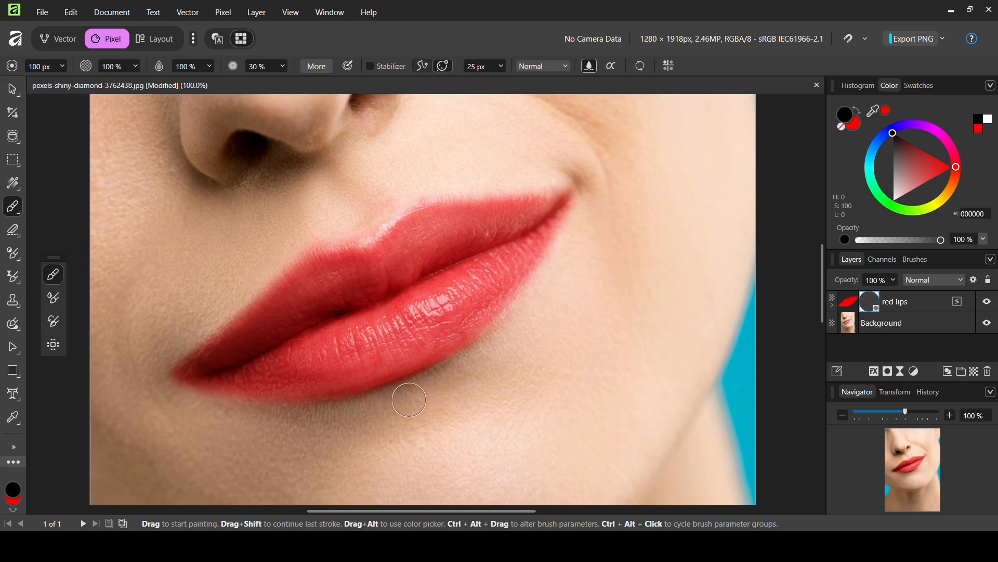
{"action": "mouse_move", "coordinate": [507, 291]}
{"action": "left_mouse_down"}
{"action": "mouse_move", "coordinate": [486, 290]}
{"action": "mouse_move", "coordinate": [498, 299]}
{"action": "left_mouse_up"}
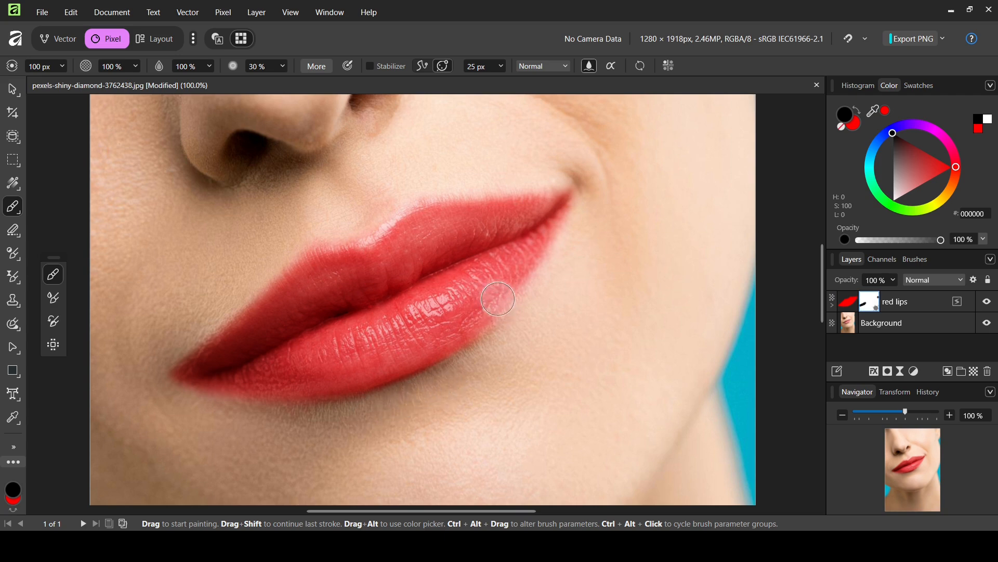
Target the red lips layer itself instead of its mask and change the brush colour to red FF0000.
{"action": "left_click", "coordinate": [848, 303]}
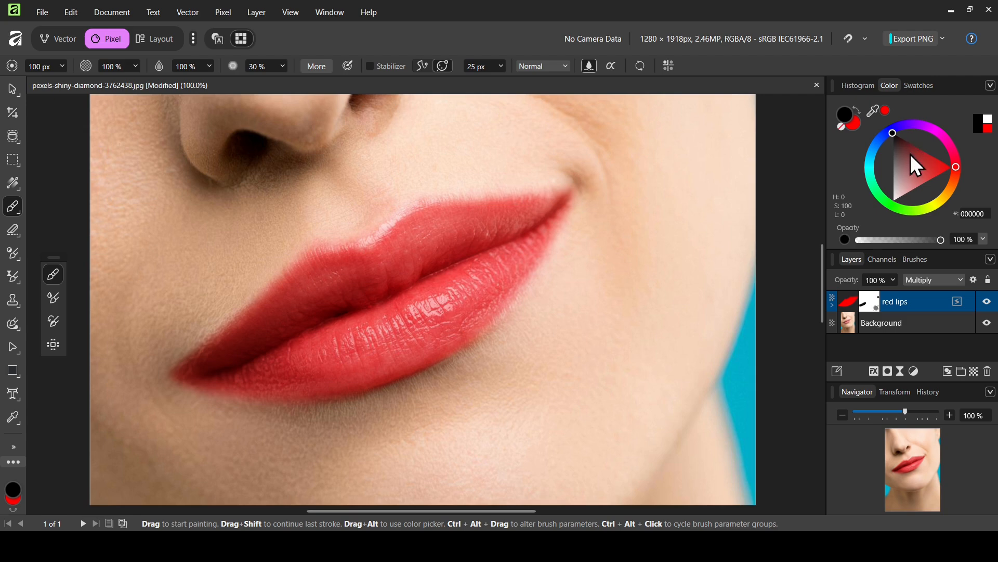
{"action": "left_click_drag", "start_coordinate": [910, 154], "coordinate": [984, 167]}
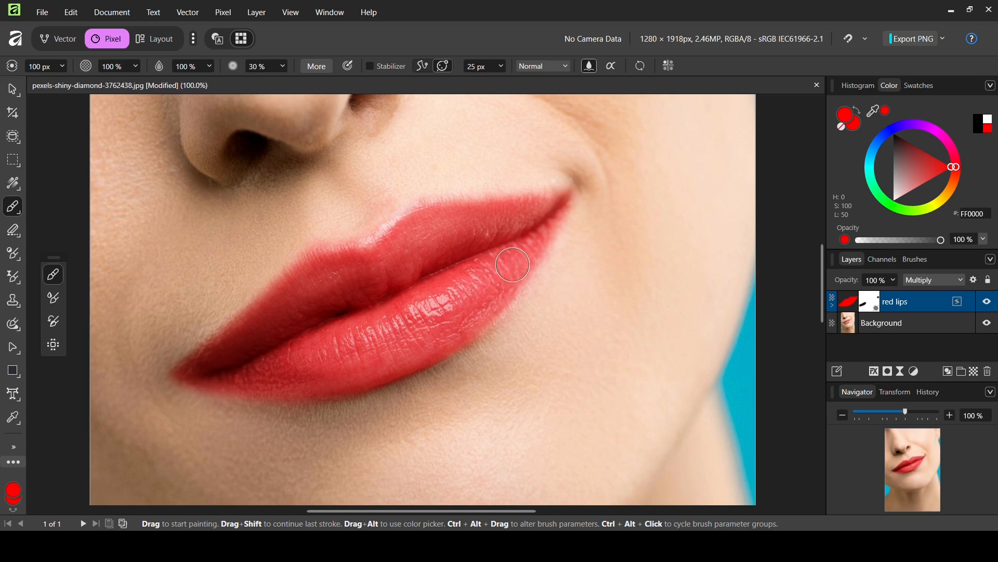
Target the red lips layer's mask, set the grayscale brush colour to 0 (black), and paint along the lip edge near the mouth corner.
{"action": "left_click", "coordinate": [878, 303]}
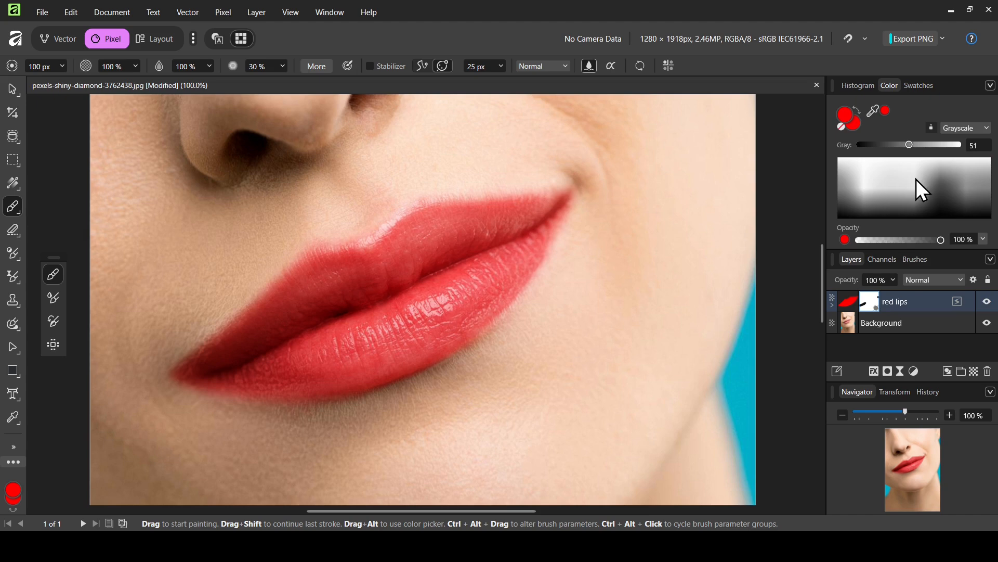
{"action": "left_click_drag", "start_coordinate": [916, 179], "coordinate": [921, 239]}
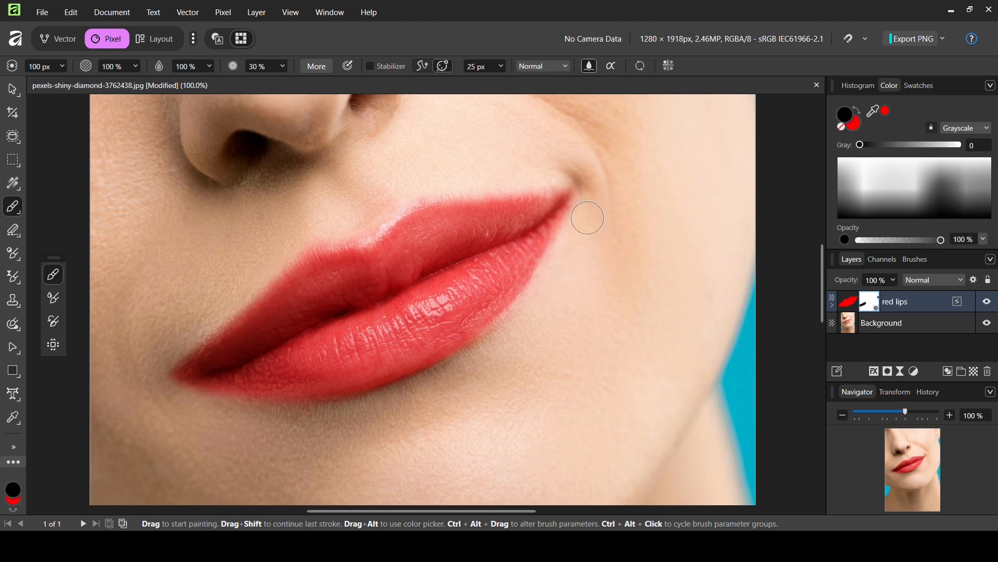
{"action": "left_click", "coordinate": [693, 214]}
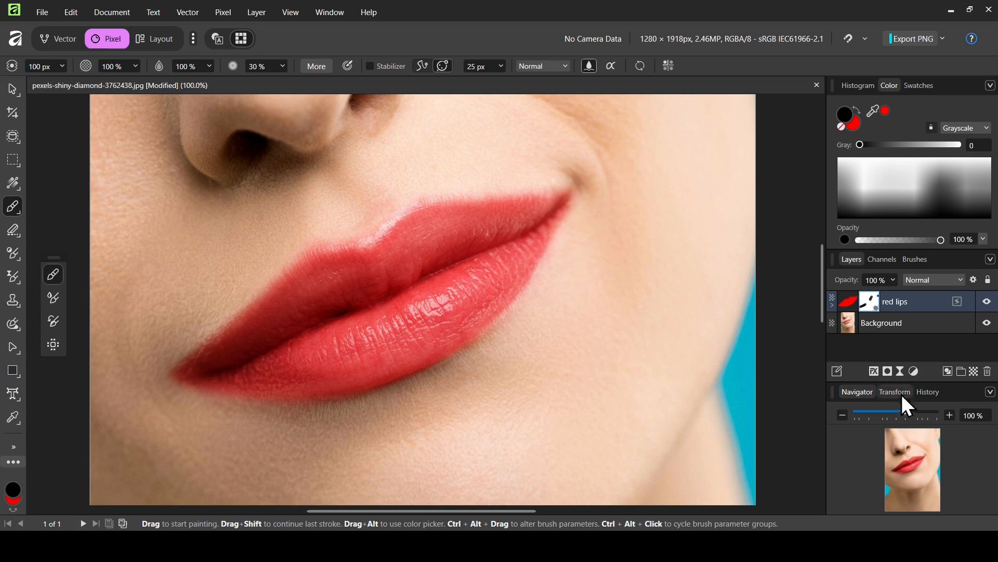
Compare the whole portrait without and with the red lips layer by hiding it and showing it again.
{"action": "left_click_drag", "start_coordinate": [875, 414], "coordinate": [867, 414]}
{"action": "left_click", "coordinate": [987, 301]}
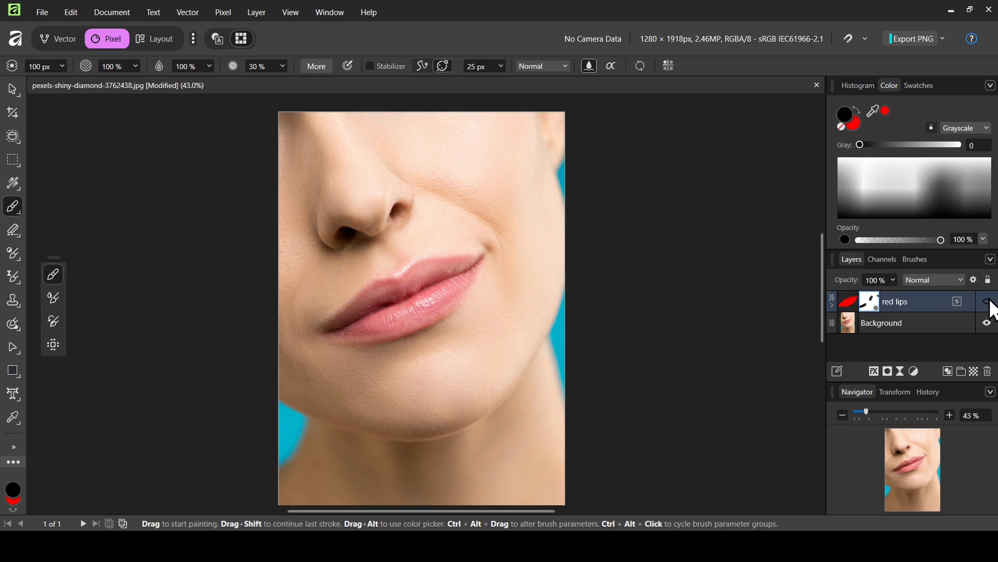
{"action": "left_click", "coordinate": [987, 301]}
Set the red lips layer's underlying composition blend range to fall from 100% output at 22.3% input to 0% output at 100% input.
{"action": "left_click", "coordinate": [848, 301]}
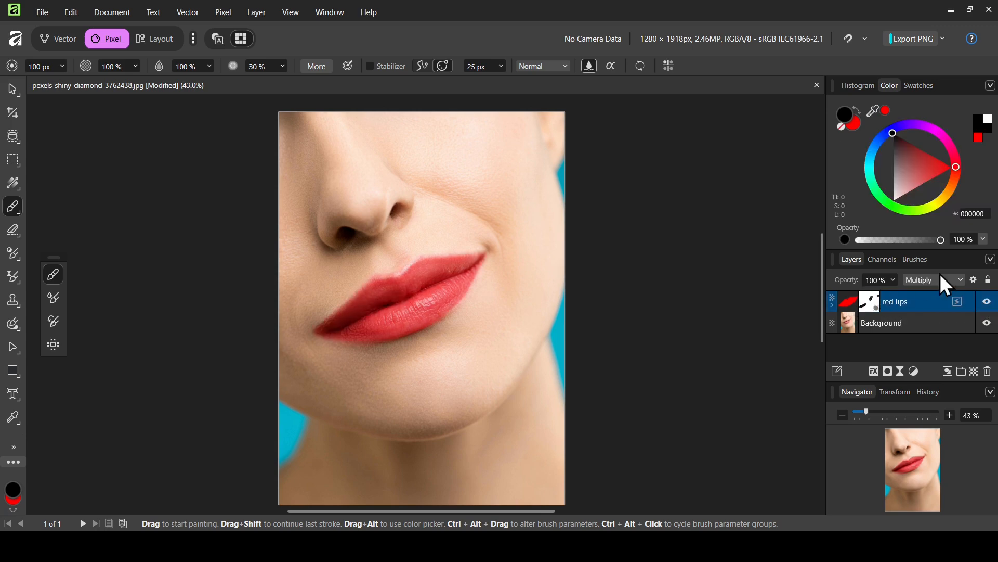
{"action": "left_click", "coordinate": [975, 279]}
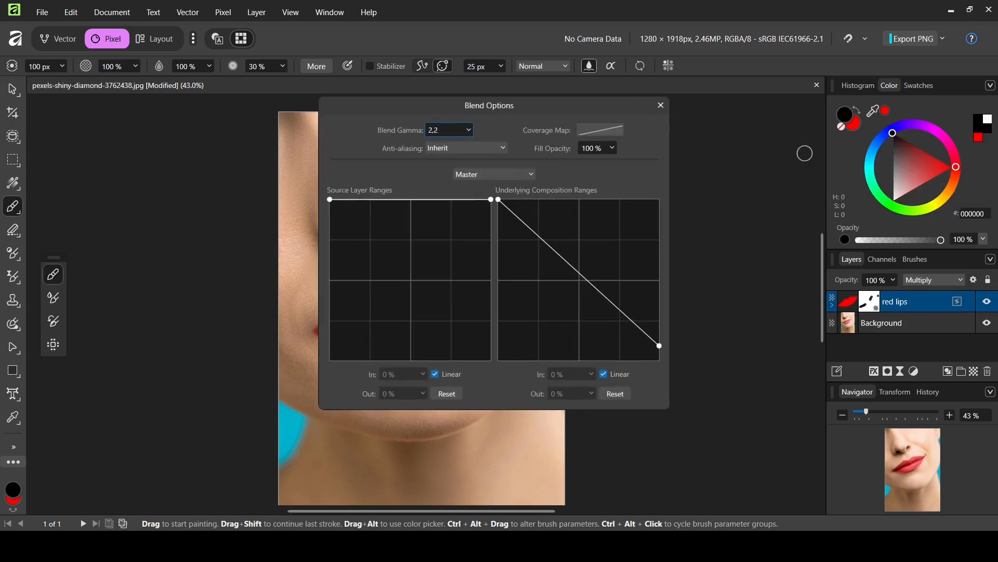
{"action": "left_click_drag", "start_coordinate": [566, 104], "coordinate": [808, 100]}
{"action": "left_click_drag", "start_coordinate": [903, 344], "coordinate": [914, 392]}
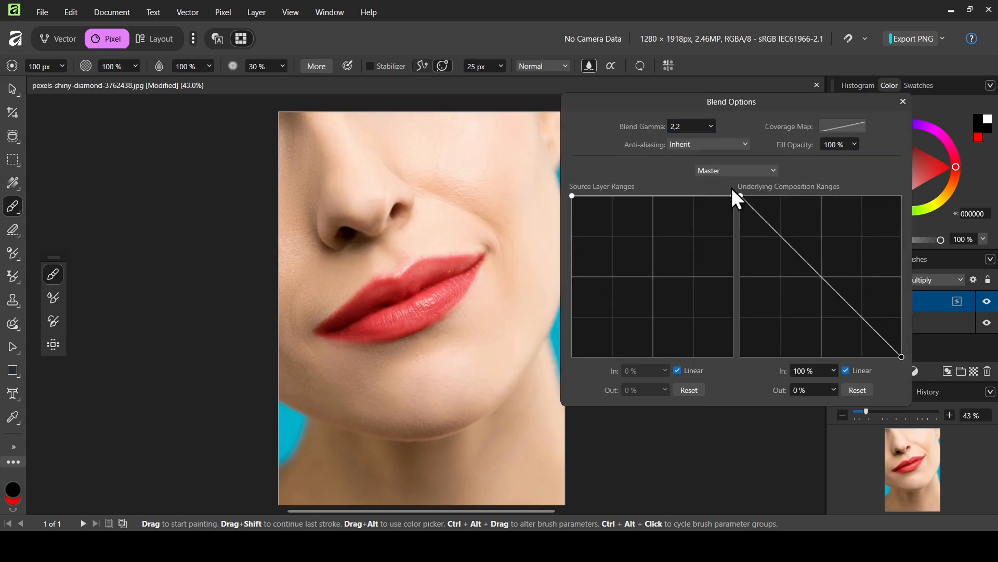
{"action": "left_click_drag", "start_coordinate": [737, 197], "coordinate": [778, 174]}
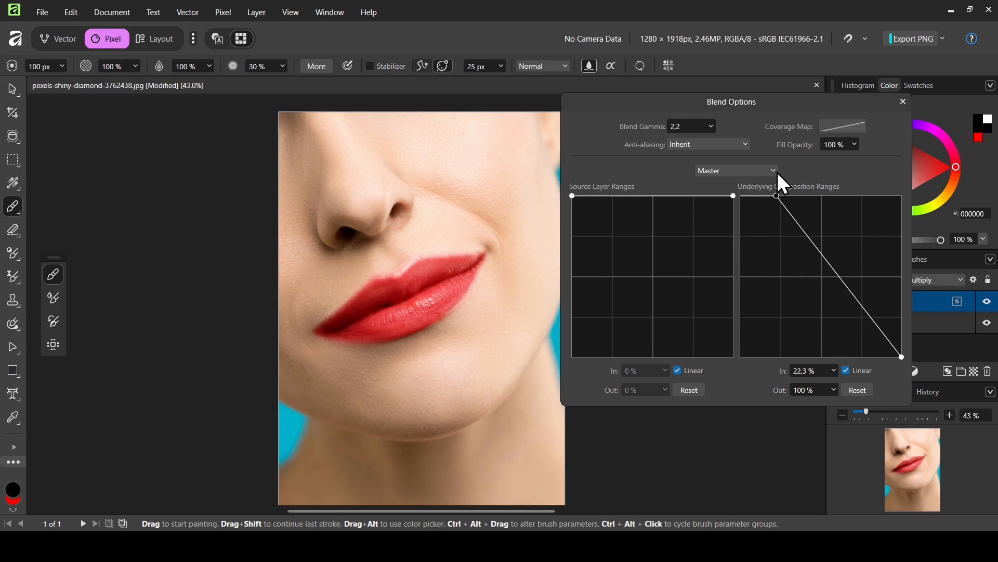
{"action": "left_click", "coordinate": [904, 102]}
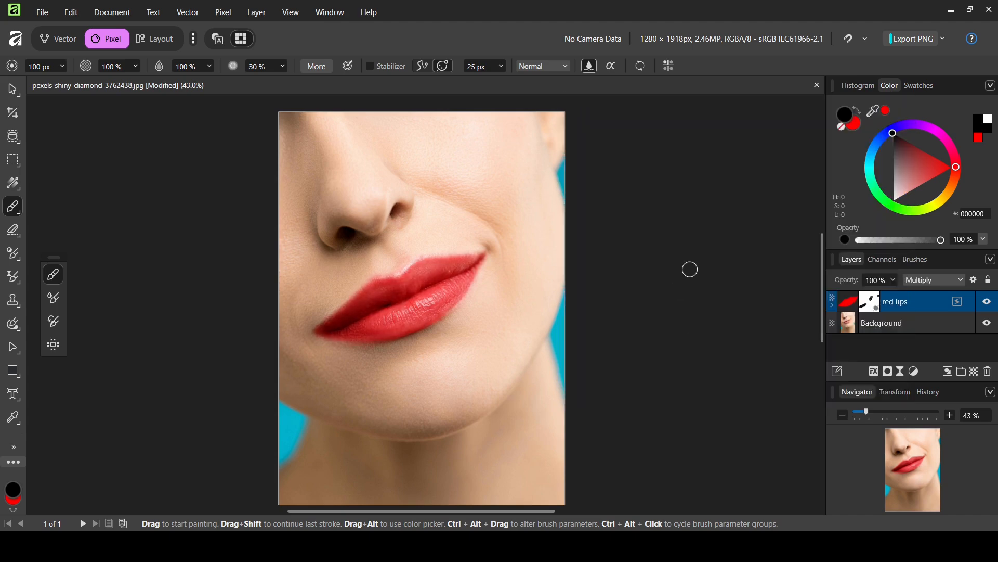
Lower the red lips layer's opacity to 57%.
{"action": "left_click", "coordinate": [891, 278]}
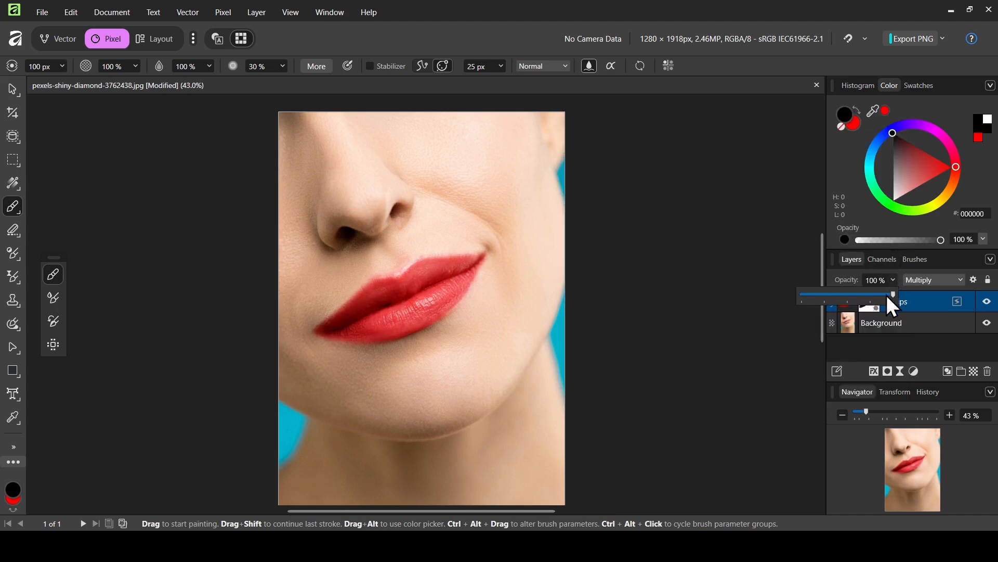
{"action": "mouse_move", "coordinate": [872, 301]}
{"action": "left_mouse_down"}
{"action": "mouse_move", "coordinate": [846, 298]}
{"action": "mouse_move", "coordinate": [856, 298]}
{"action": "left_mouse_up"}
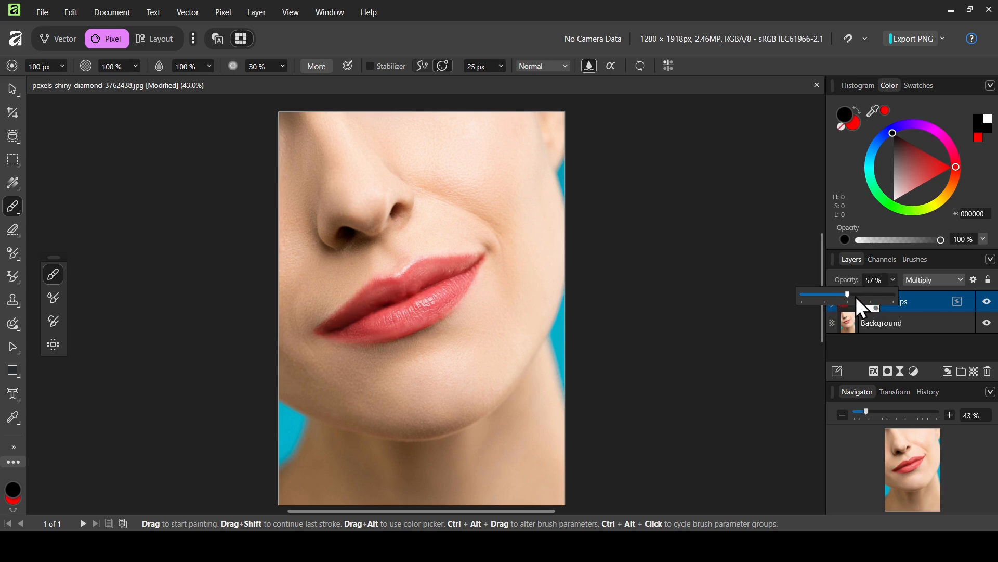